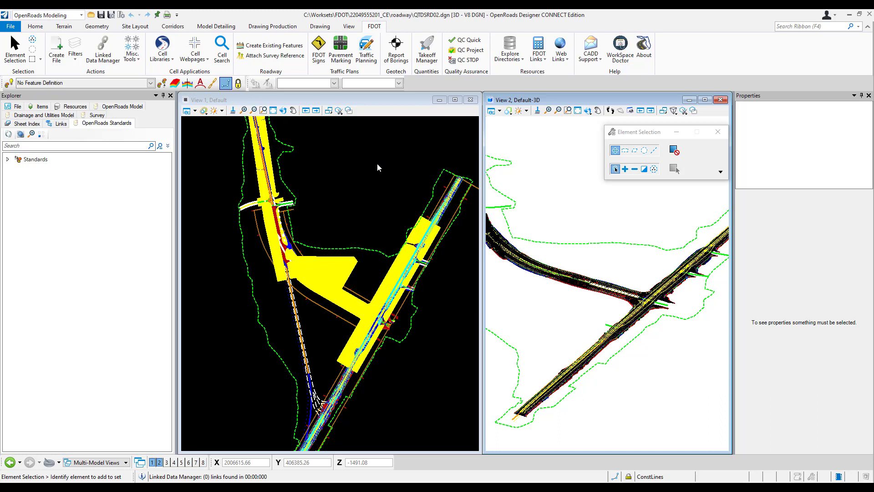
Open the Seals.cel cell library, filtering the browser to MicroStation Cell Libraries (*.cel)
{"action": "left_click", "coordinate": [7, 27]}
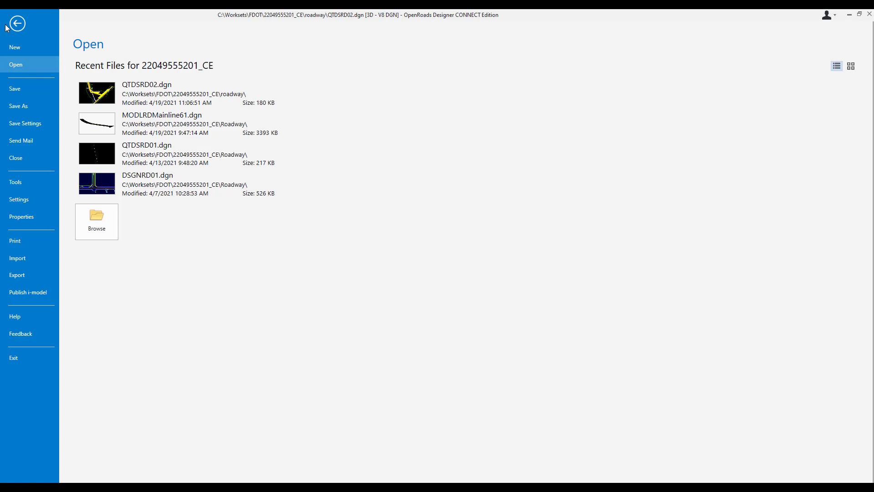
{"action": "left_click", "coordinate": [106, 220]}
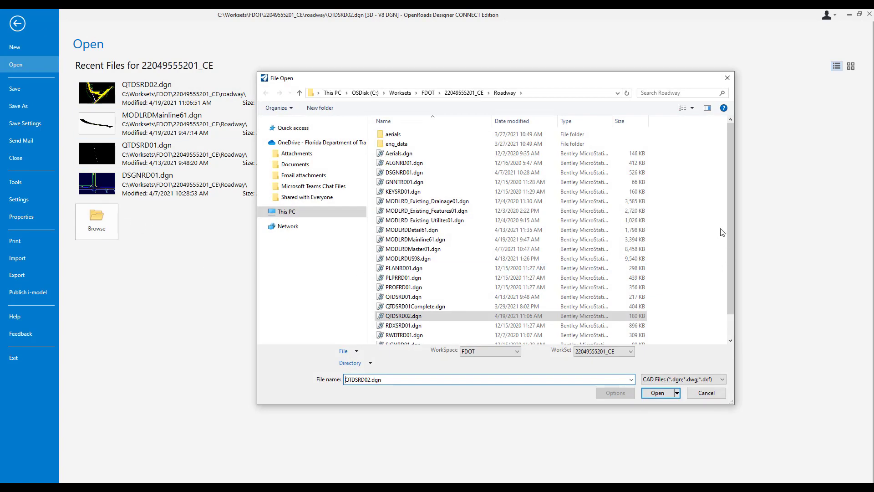
{"action": "left_click", "coordinate": [705, 381]}
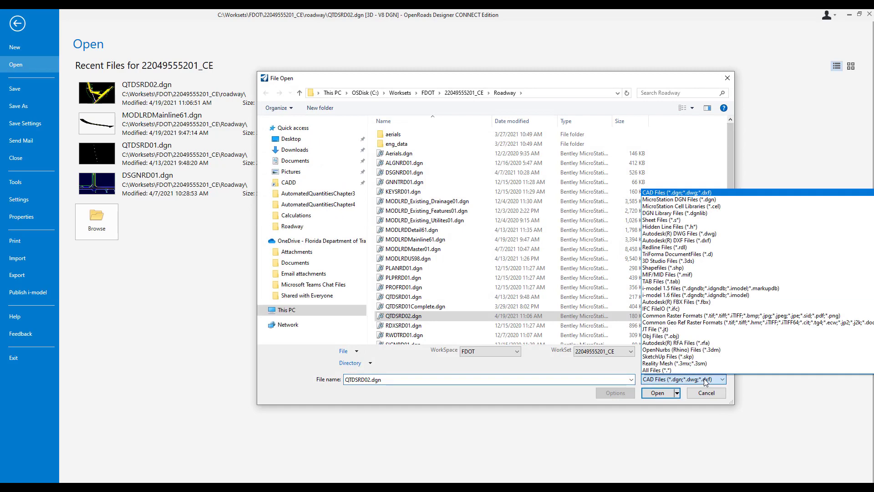
{"action": "left_click", "coordinate": [723, 210]}
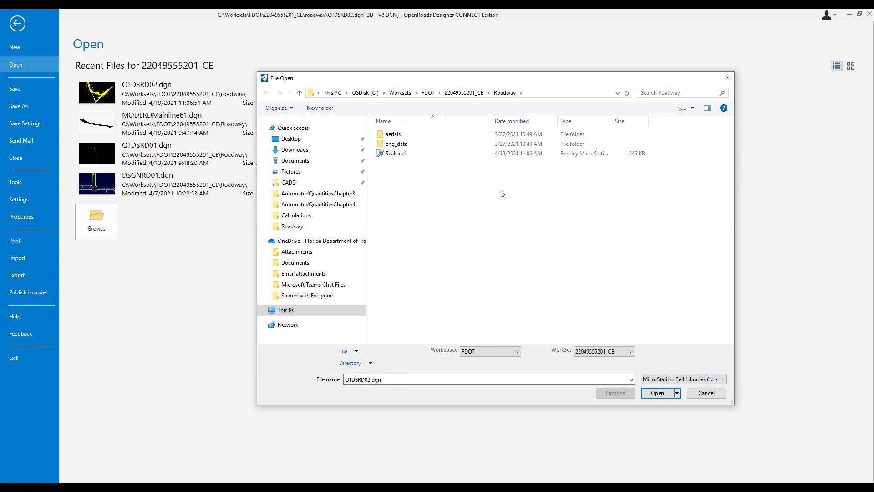
{"action": "left_click", "coordinate": [394, 155]}
{"action": "left_click", "coordinate": [657, 394]}
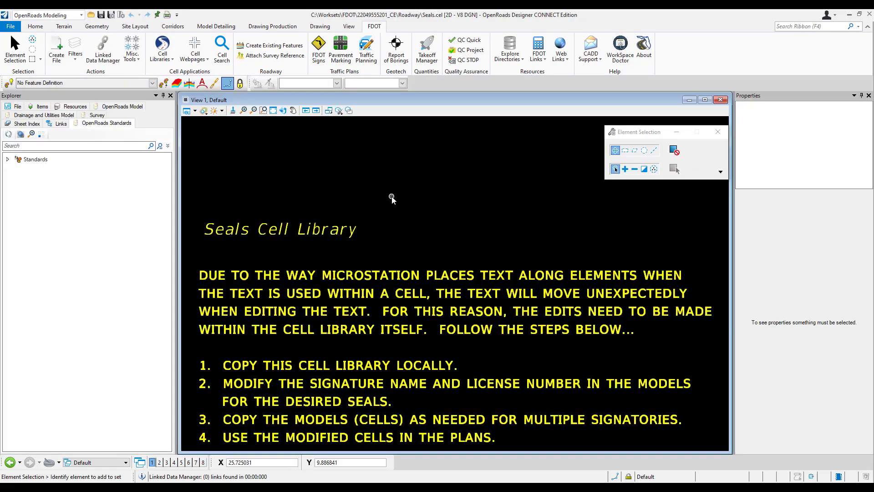
Switch to the PESeal model from the View Group list and fit the seal in view
{"action": "left_click", "coordinate": [114, 465]}
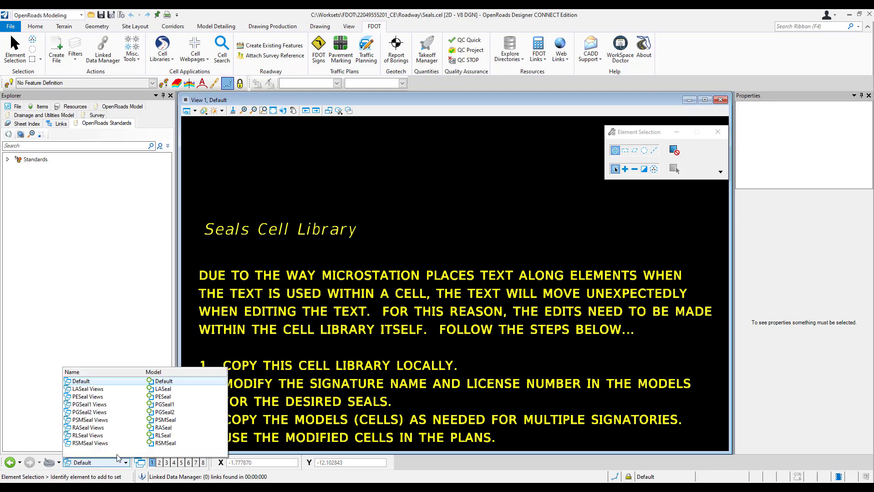
{"action": "left_click", "coordinate": [110, 399]}
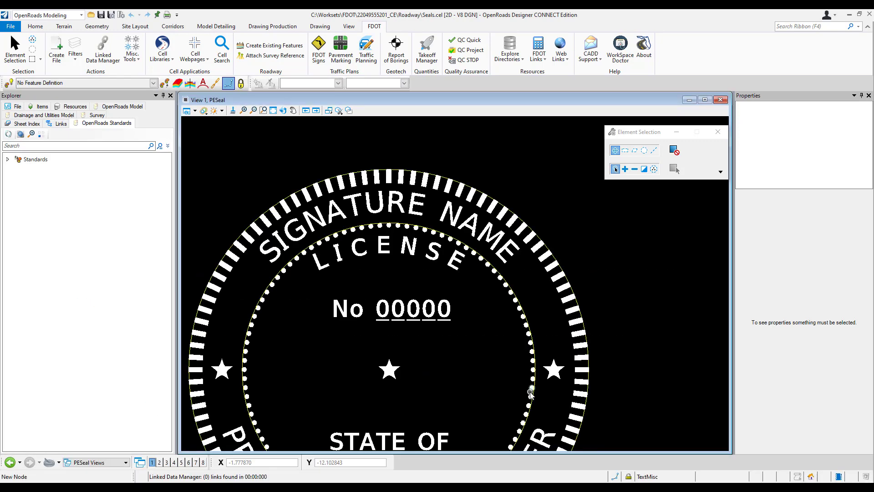
{"action": "left_click", "coordinate": [274, 111]}
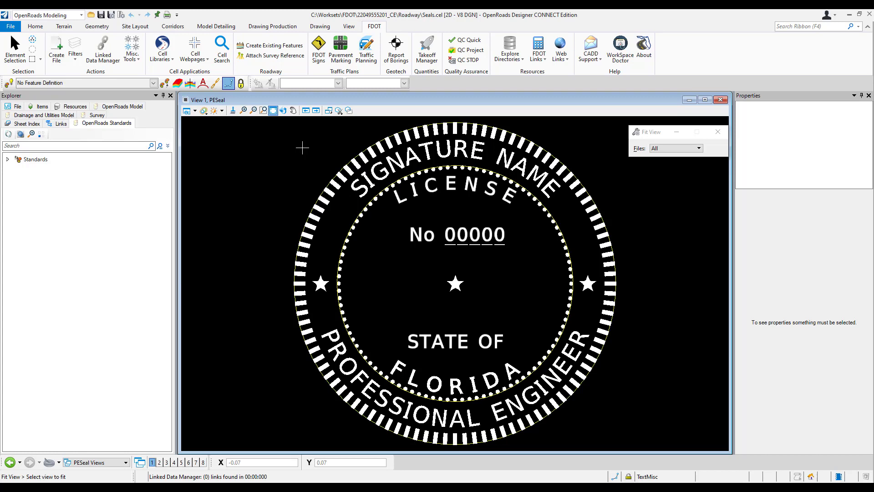
Edit the seal's SIGNATURE NAME text to read LUKE S. WALKER
{"action": "left_click", "coordinate": [279, 26]}
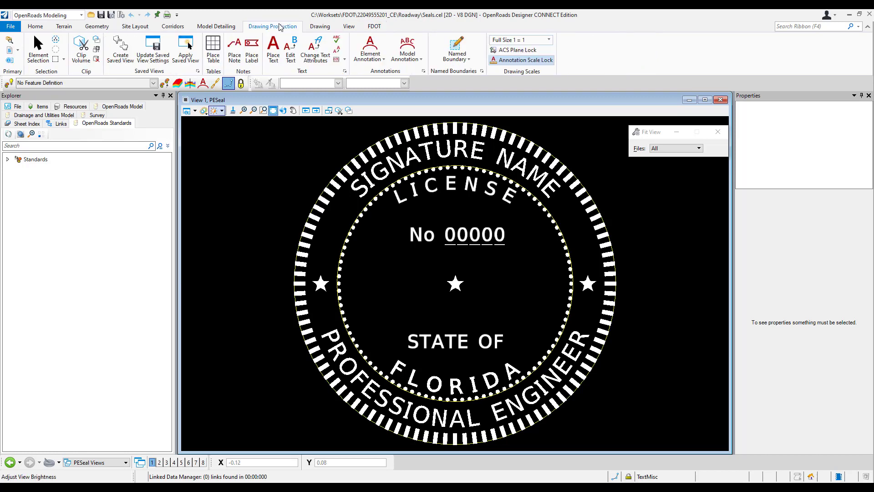
{"action": "left_click", "coordinate": [291, 49]}
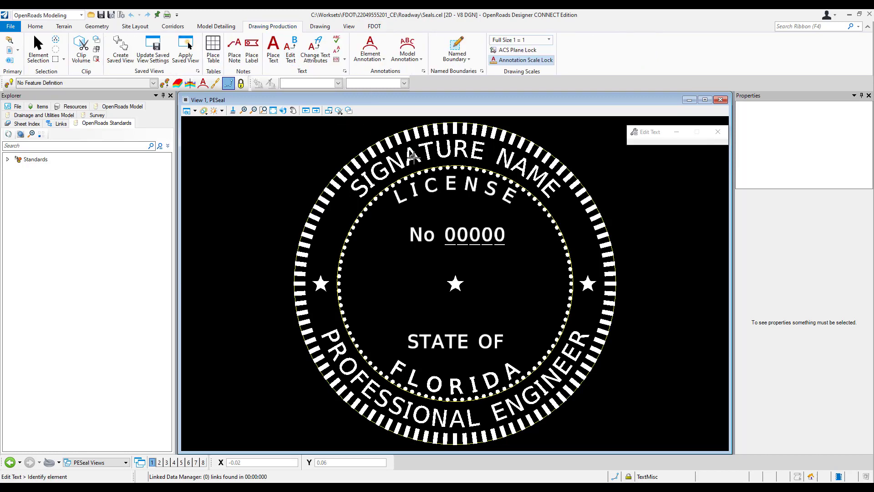
{"action": "left_click", "coordinate": [413, 157]}
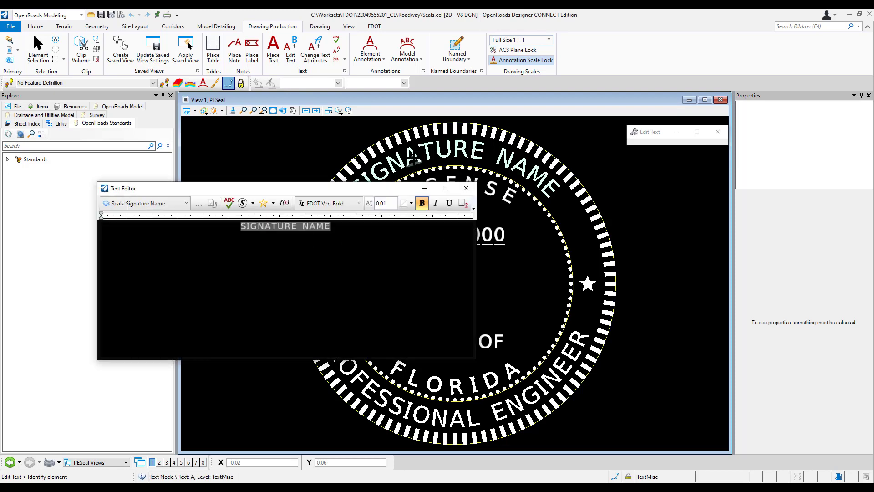
{"action": "type", "text": "LUKE S. WALKER"}
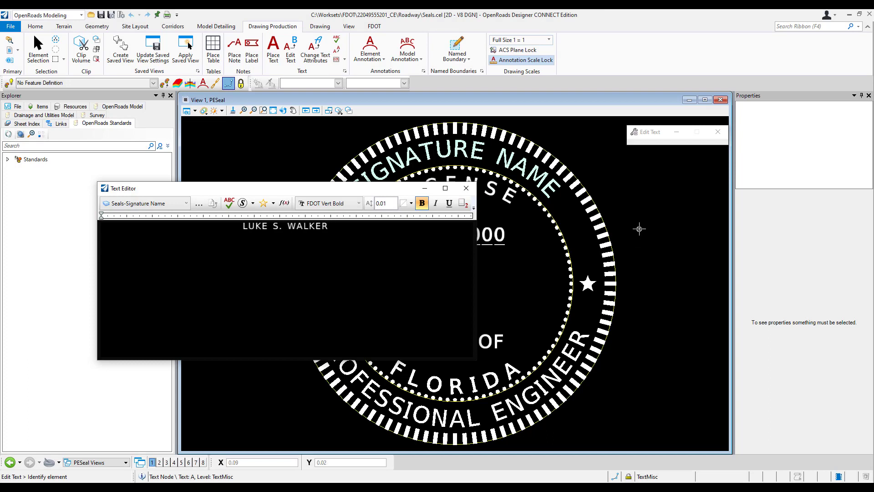
{"action": "left_click", "coordinate": [639, 228]}
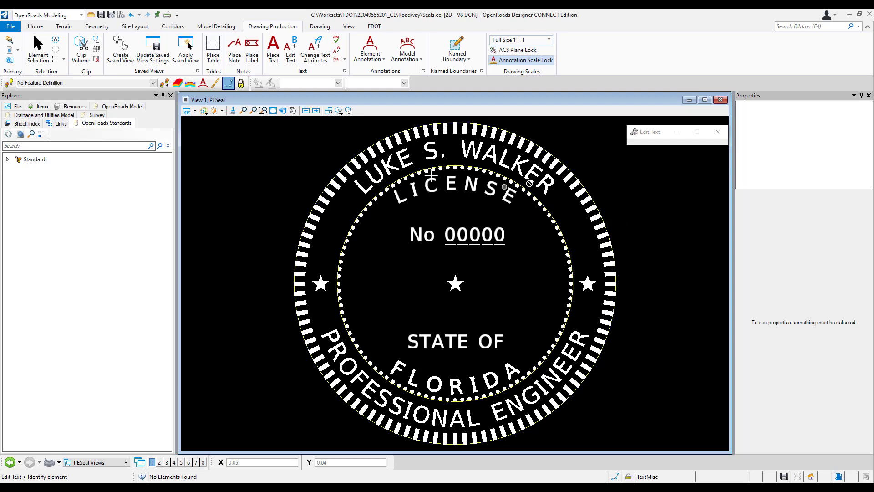
Fill in the license number enter-data field with 99991, replacing 00000
{"action": "left_click", "coordinate": [345, 59]}
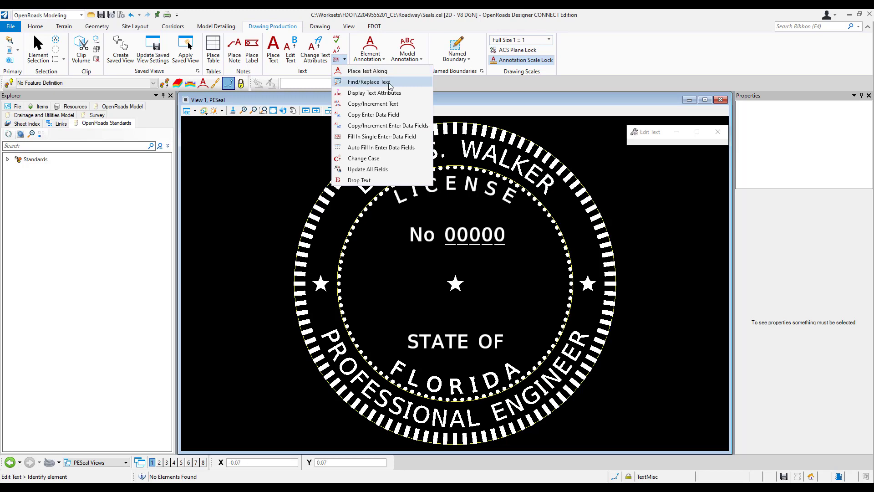
{"action": "left_click", "coordinate": [387, 137]}
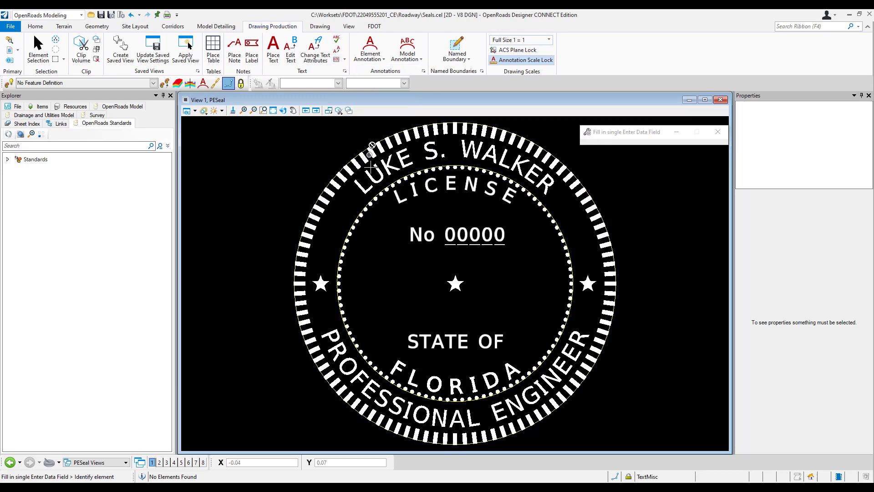
{"action": "left_click", "coordinate": [456, 231]}
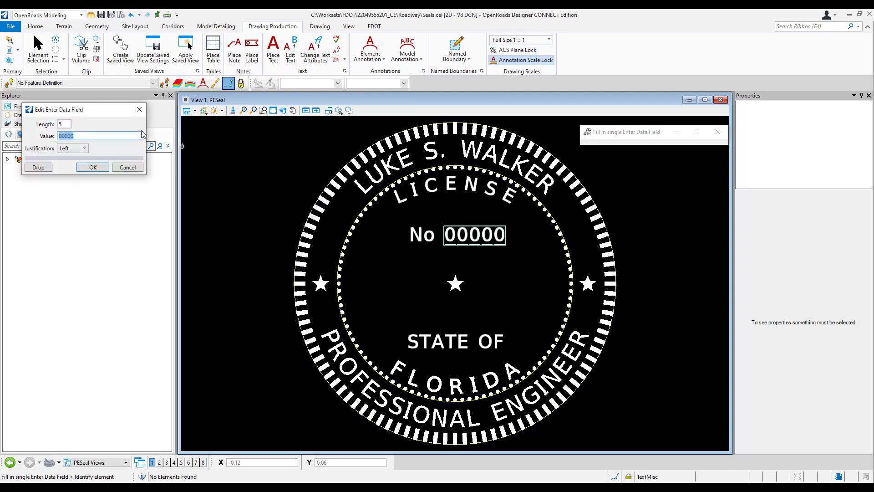
{"action": "left_click_drag", "start_coordinate": [83, 109], "coordinate": [272, 144]}
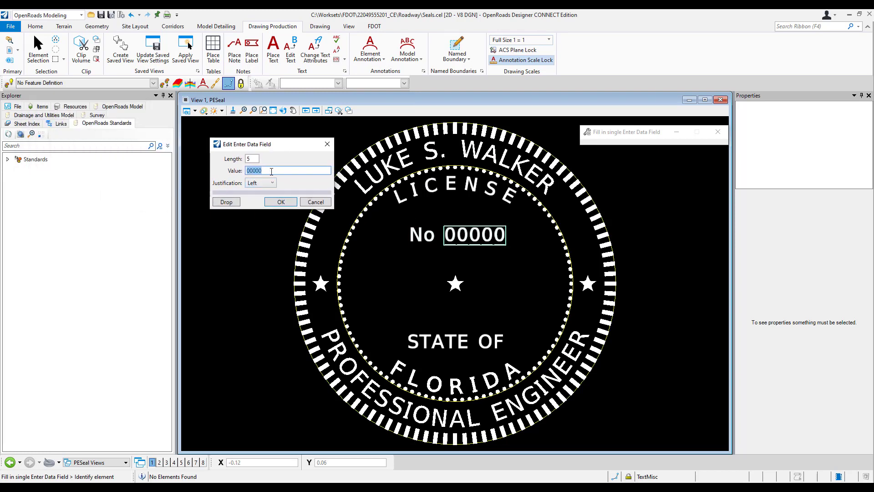
{"action": "type", "text": "9991"}
{"action": "left_click", "coordinate": [288, 202]}
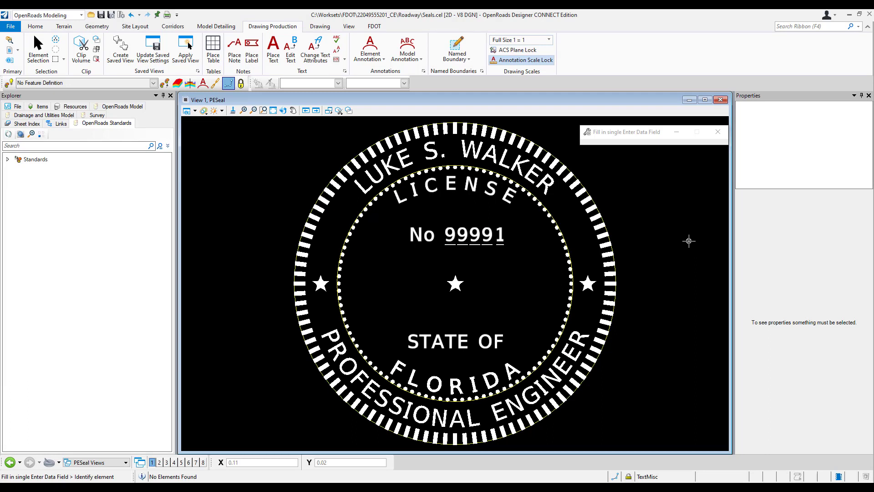
Pick PlotBorder_dp from the Attributes Level list as the active level
{"action": "left_click", "coordinate": [321, 26]}
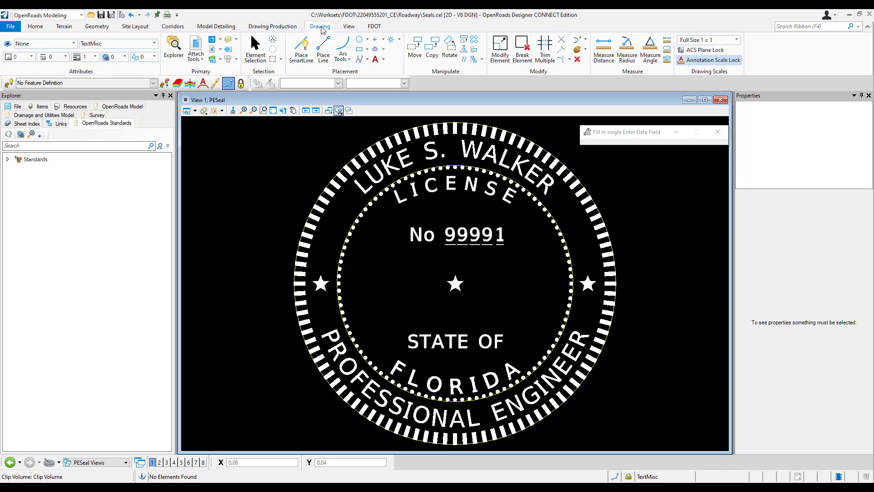
{"action": "left_click", "coordinate": [154, 44]}
{"action": "key", "text": "p"}
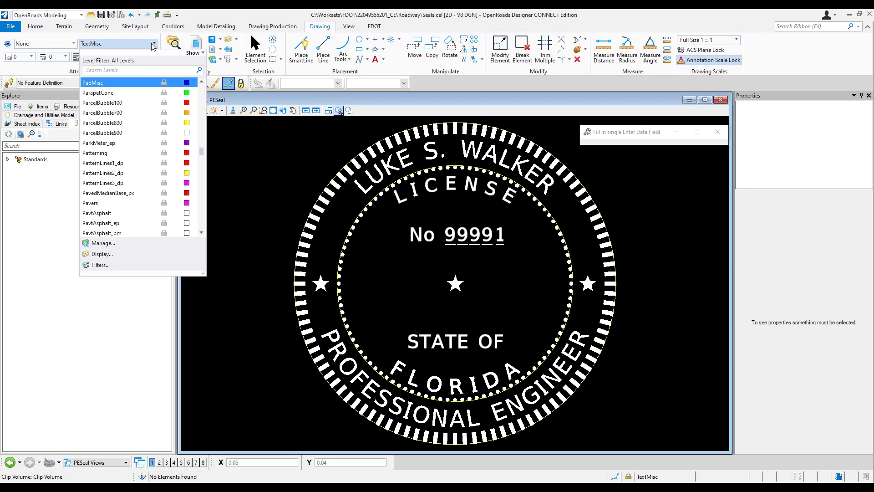
{"action": "scroll", "coordinate": [204, 182], "scroll_direction": "down", "scroll_amount": 4}
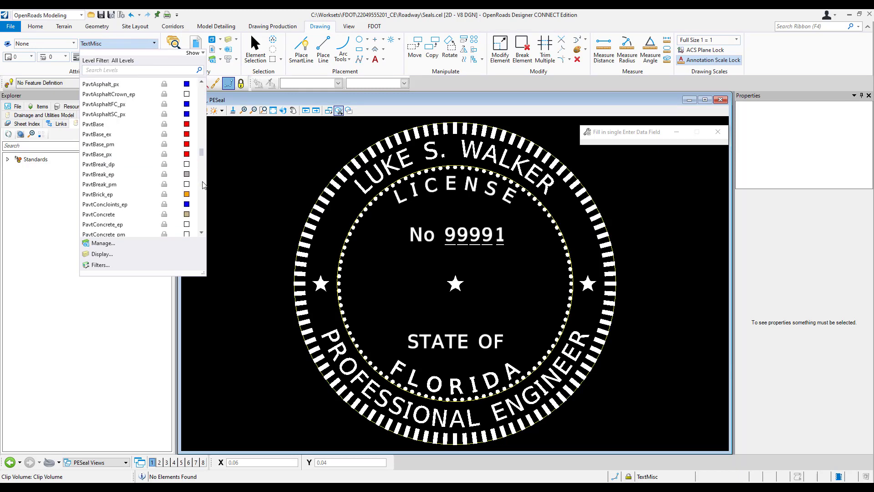
{"action": "scroll", "coordinate": [204, 183], "scroll_direction": "down", "scroll_amount": 4}
{"action": "scroll", "coordinate": [204, 187], "scroll_direction": "down", "scroll_amount": 3}
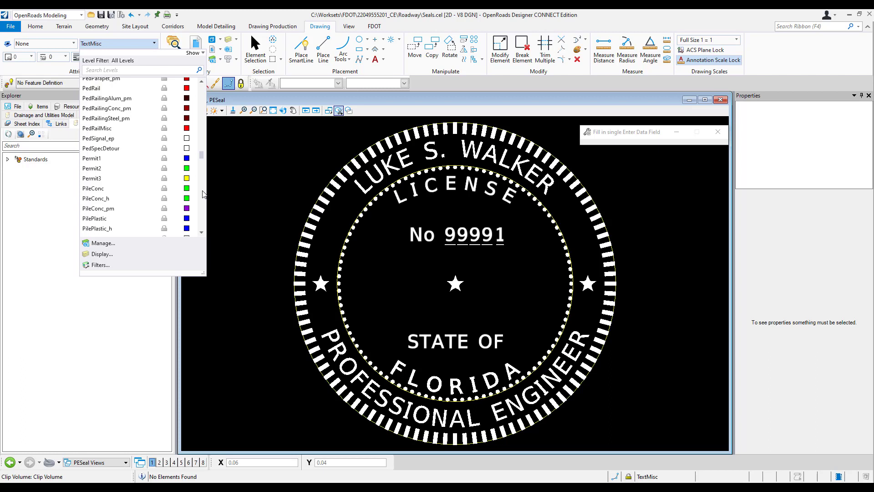
{"action": "scroll", "coordinate": [203, 193], "scroll_direction": "down", "scroll_amount": 3}
{"action": "scroll", "coordinate": [204, 198], "scroll_direction": "down", "scroll_amount": 3}
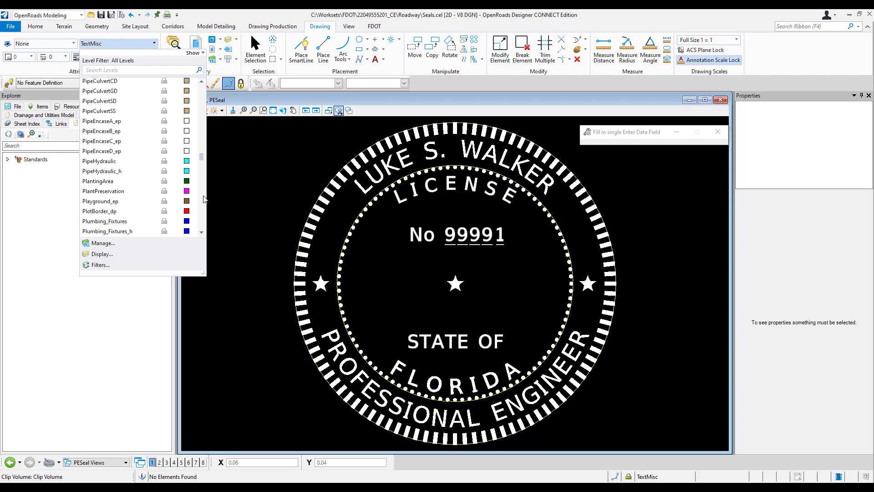
{"action": "left_click", "coordinate": [109, 212]}
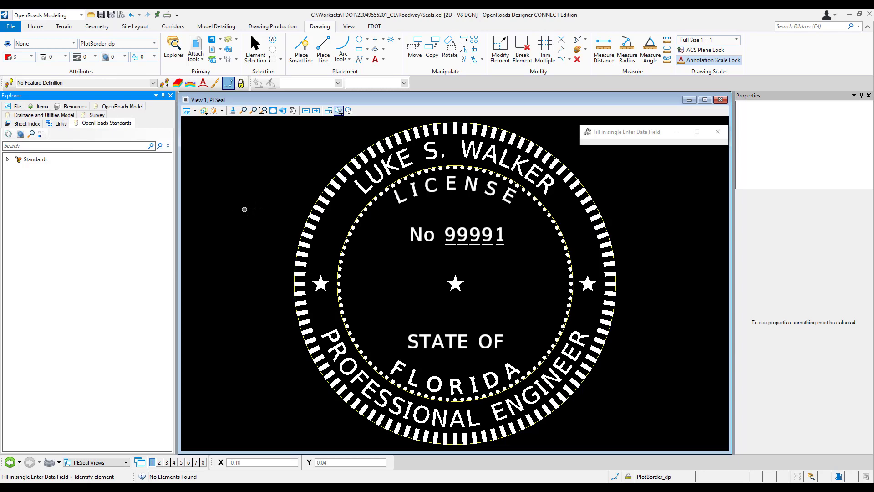
{"action": "scroll", "coordinate": [319, 196], "scroll_direction": "down", "scroll_amount": 2}
{"action": "scroll", "coordinate": [356, 208], "scroll_direction": "down", "scroll_amount": 3}
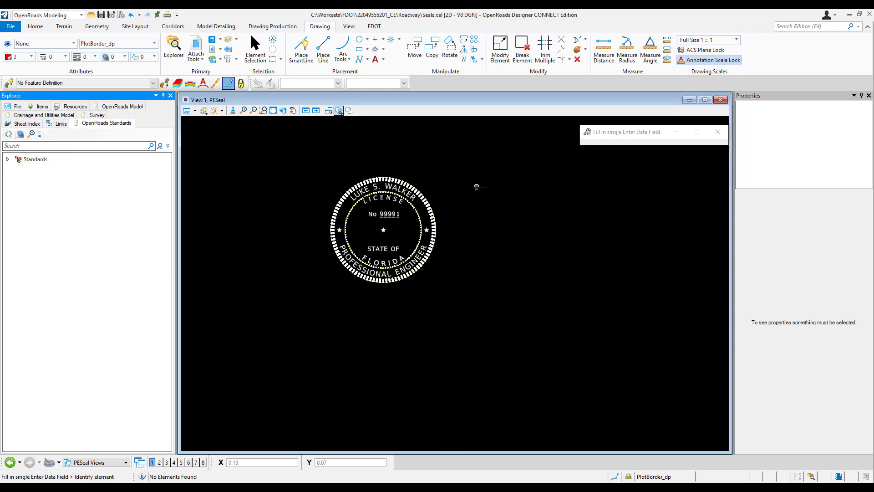
{"action": "scroll", "coordinate": [498, 188], "scroll_direction": "up", "scroll_amount": 2}
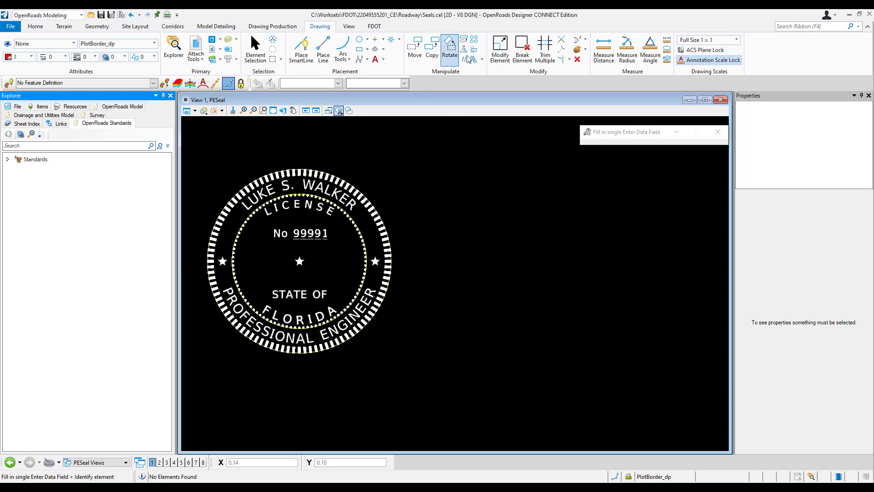
Place a square block beside the seal with its corner locked at -0.25, -0.25 in AccuDraw
{"action": "left_click", "coordinate": [367, 49]}
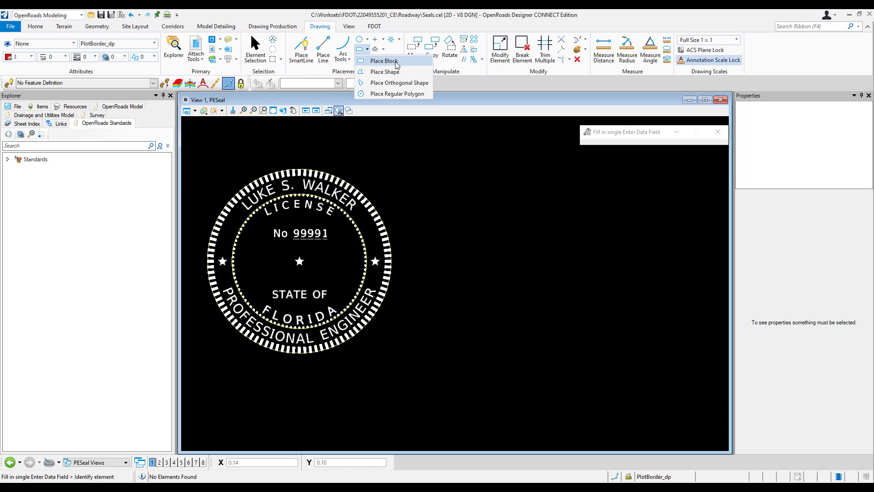
{"action": "left_click", "coordinate": [400, 64]}
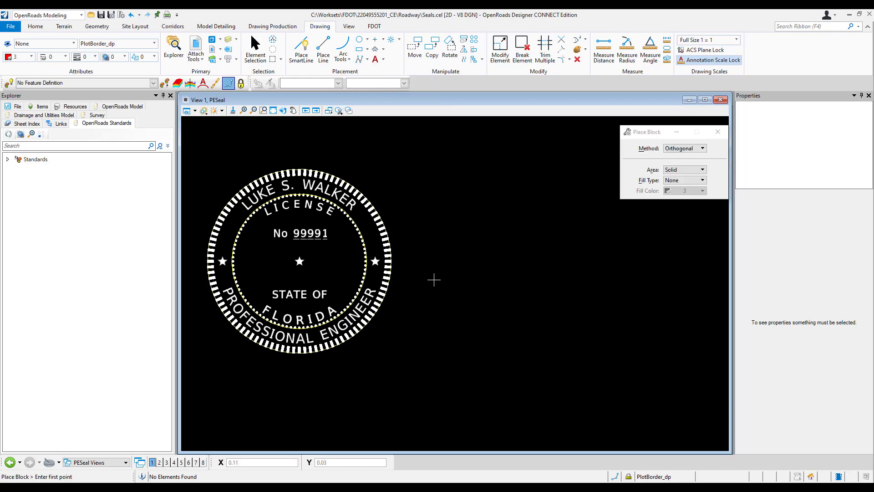
{"action": "left_click", "coordinate": [431, 336]}
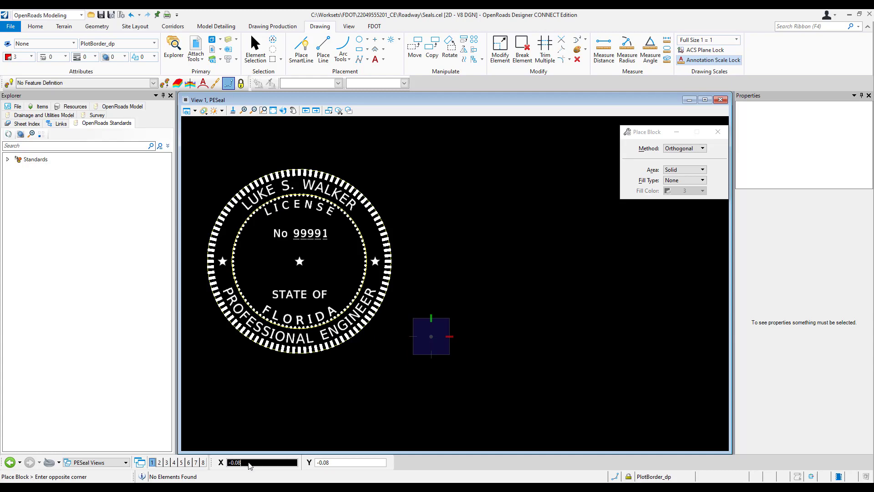
{"action": "type", "text": "3"}
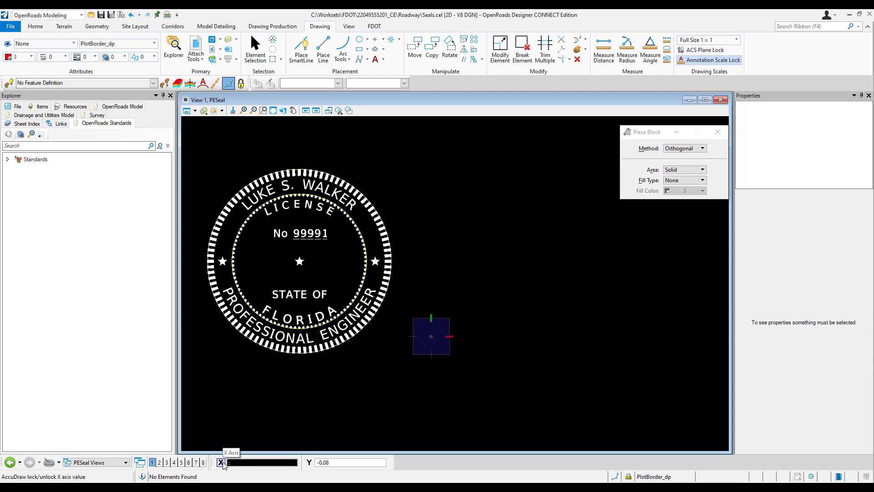
{"action": "key", "text": "Tab"}
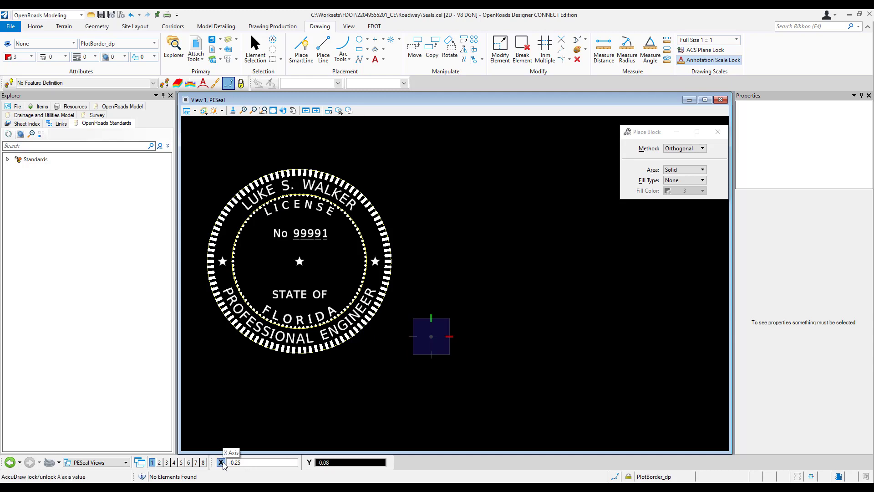
{"action": "type", "text": "-0.25"}
{"action": "left_click", "coordinate": [514, 246]}
{"action": "scroll", "coordinate": [510, 278], "scroll_direction": "down", "scroll_amount": 3}
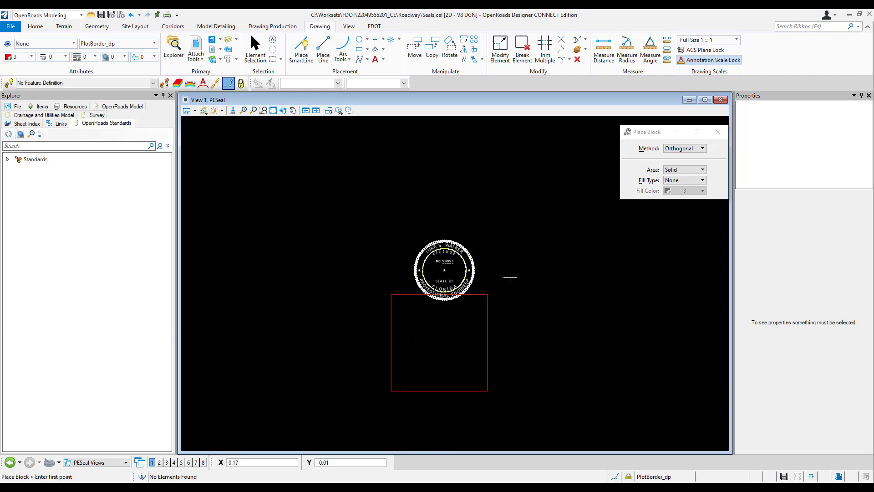
{"action": "scroll", "coordinate": [503, 319], "scroll_direction": "up", "scroll_amount": 2}
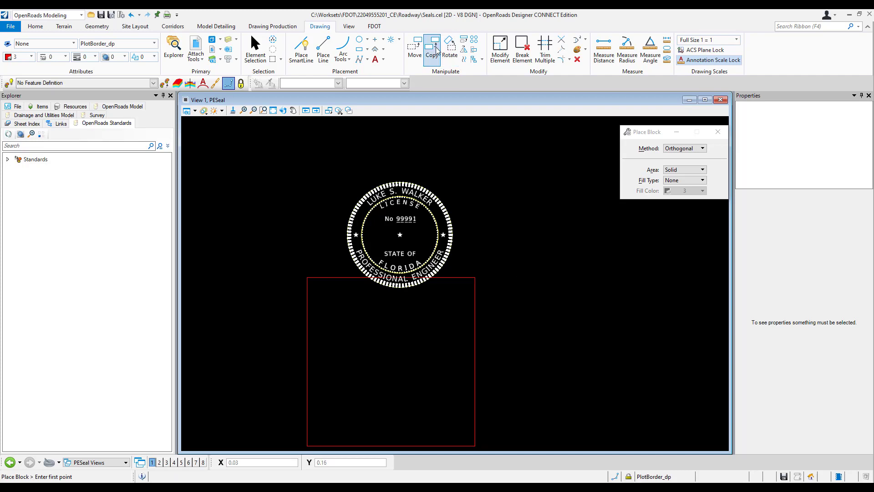
Move the square by its center onto the seal's center star using Center snap, then fit view
{"action": "left_click", "coordinate": [415, 48]}
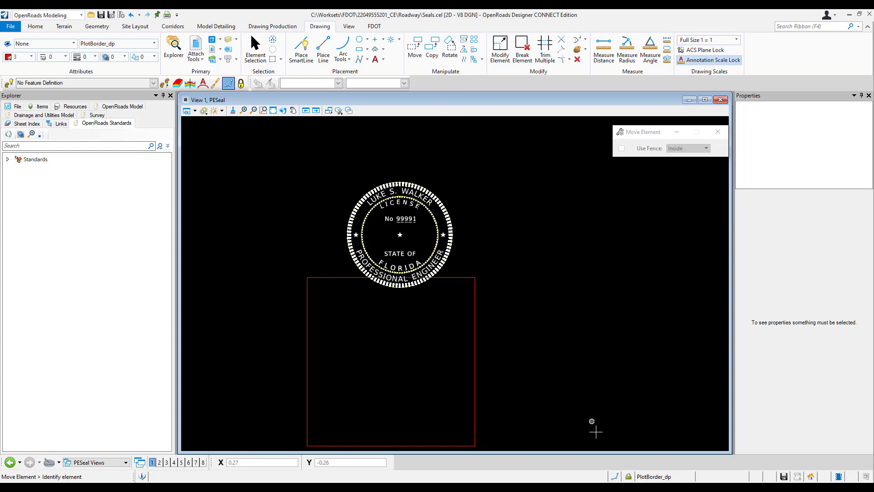
{"action": "left_click", "coordinate": [616, 476]}
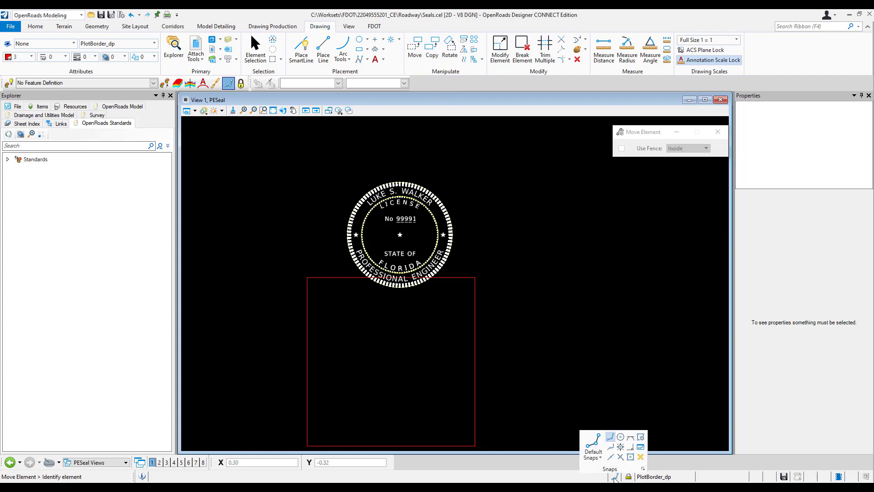
{"action": "left_click", "coordinate": [622, 439]}
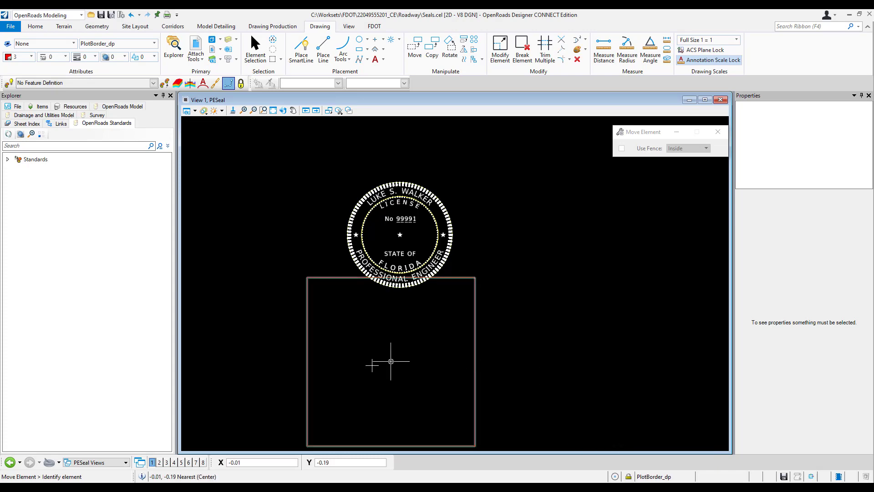
{"action": "left_click", "coordinate": [391, 361]}
{"action": "scroll", "coordinate": [436, 266], "scroll_direction": "up", "scroll_amount": 3}
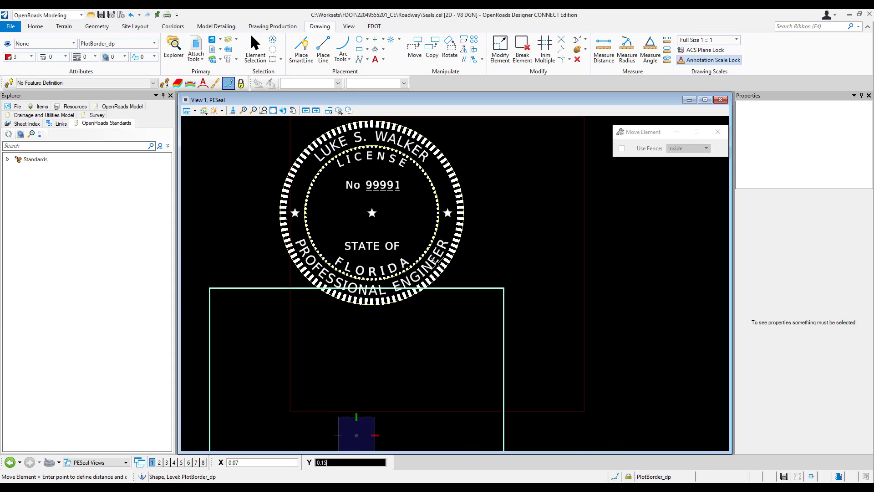
{"action": "scroll", "coordinate": [436, 267], "scroll_direction": "up", "scroll_amount": 2}
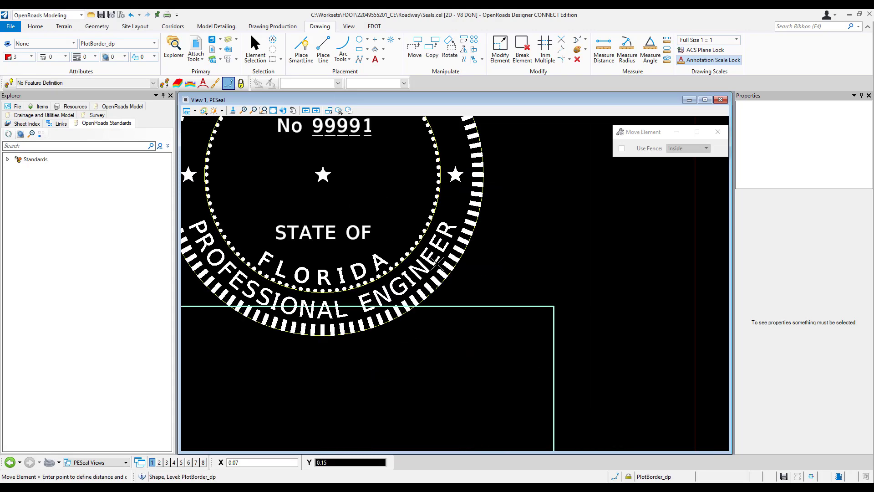
{"action": "left_click", "coordinate": [614, 477]}
{"action": "left_click", "coordinate": [622, 437]}
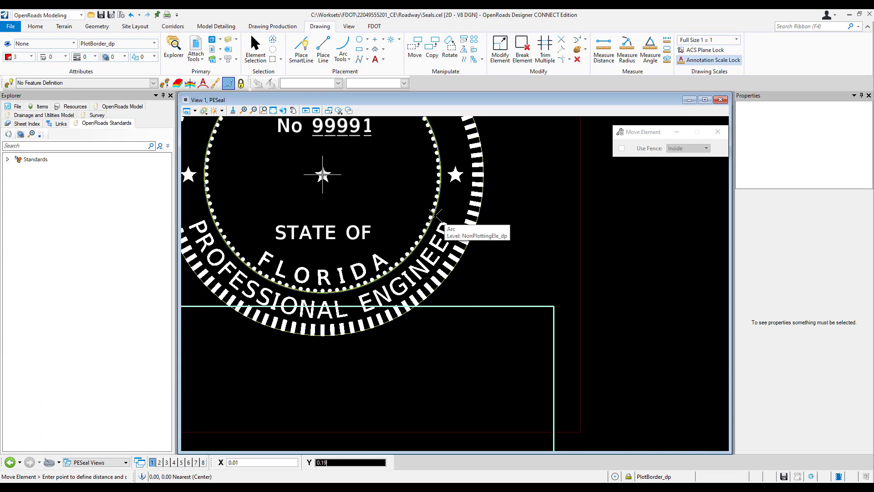
{"action": "left_click", "coordinate": [292, 110]}
{"action": "left_click", "coordinate": [274, 111]}
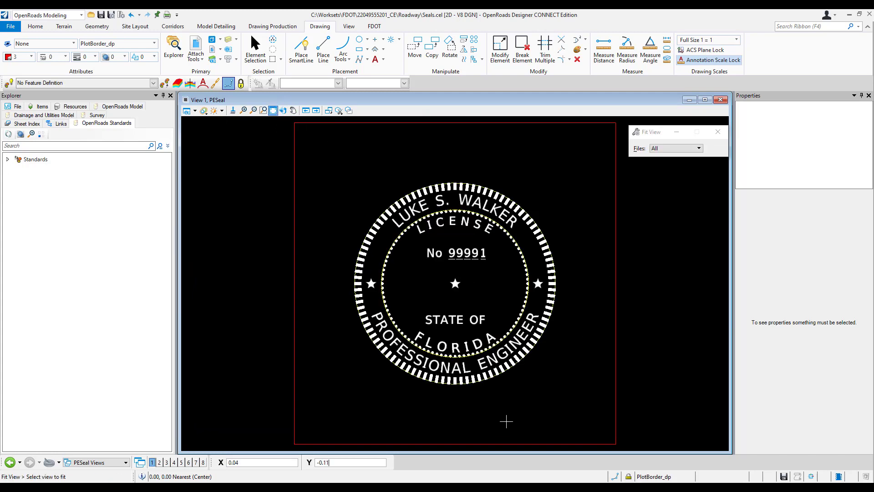
{"action": "right_click", "coordinate": [536, 407]}
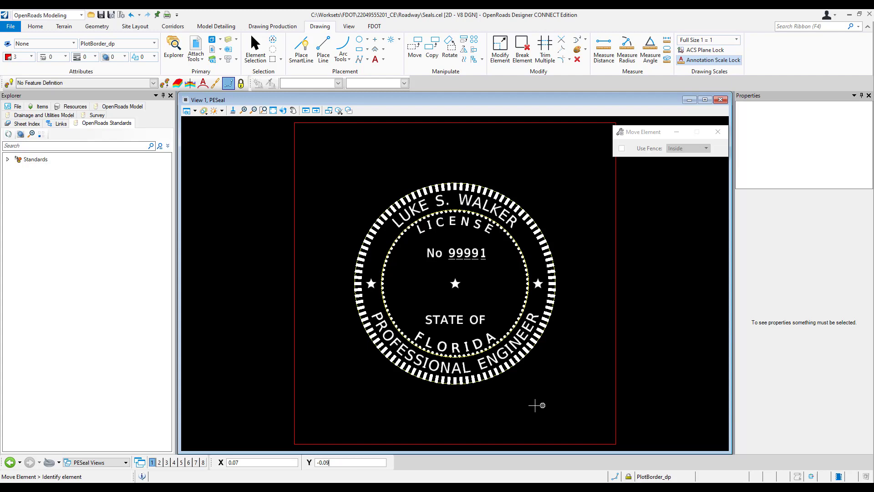
Change the color table's black background entry to White and attach it to Seals.cel
{"action": "left_click", "coordinate": [11, 27]}
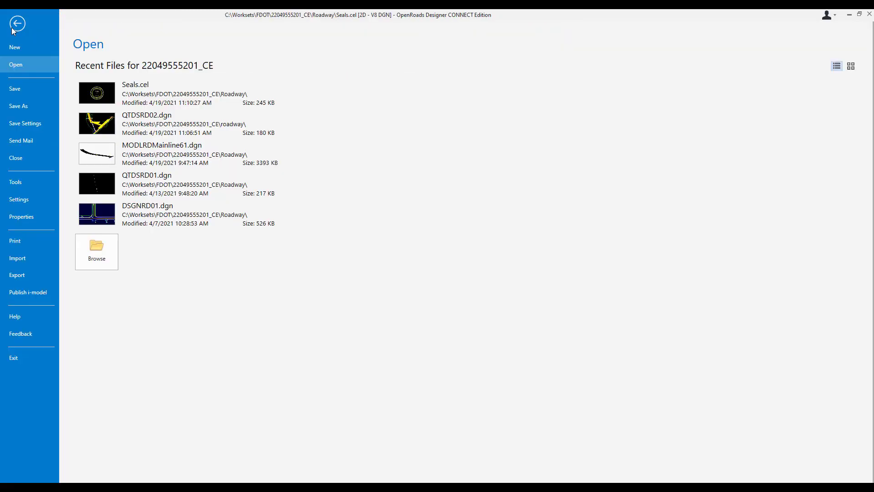
{"action": "left_click", "coordinate": [25, 199]}
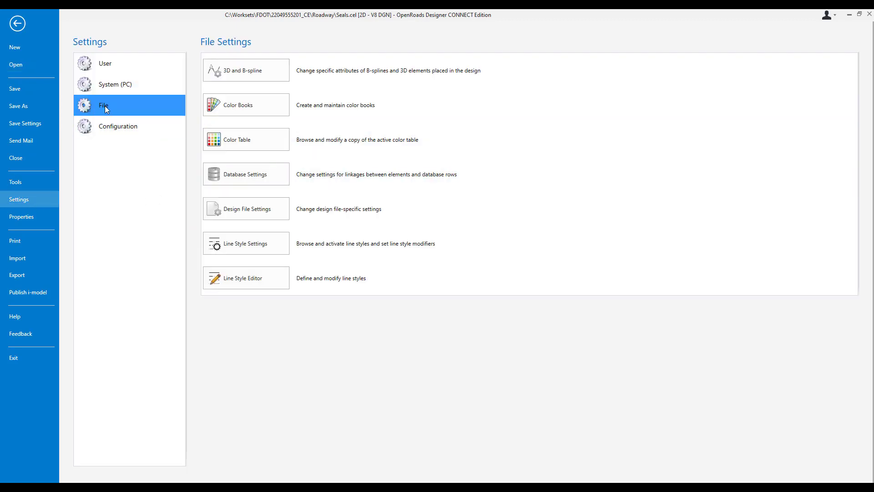
{"action": "left_click", "coordinate": [267, 144]}
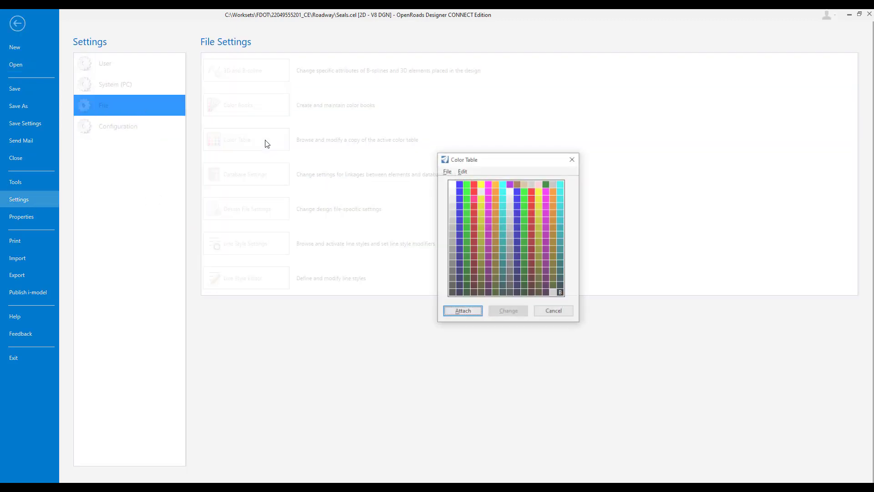
{"action": "double_click", "coordinate": [562, 294]}
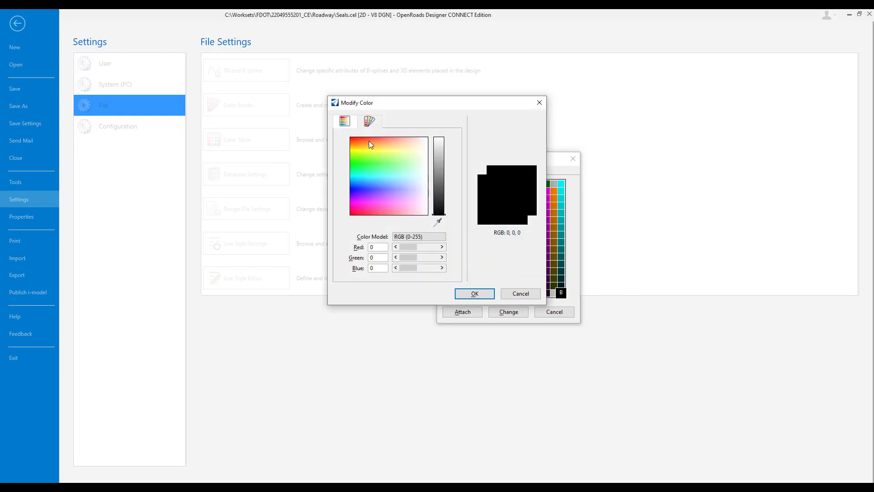
{"action": "left_click", "coordinate": [370, 121]}
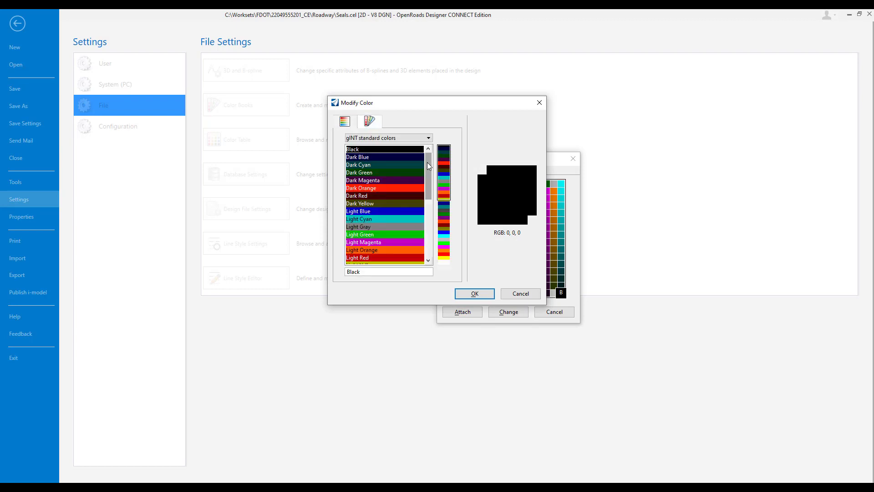
{"action": "left_click_drag", "start_coordinate": [428, 164], "coordinate": [427, 231]}
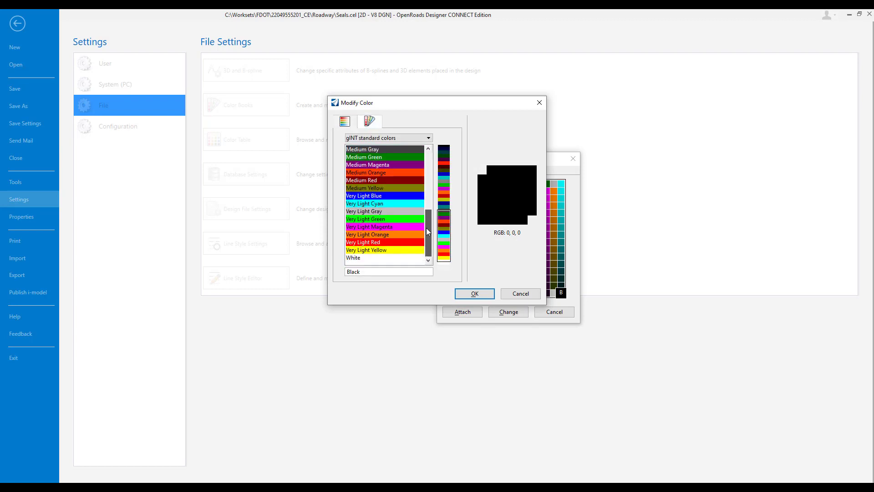
{"action": "left_click", "coordinate": [372, 259]}
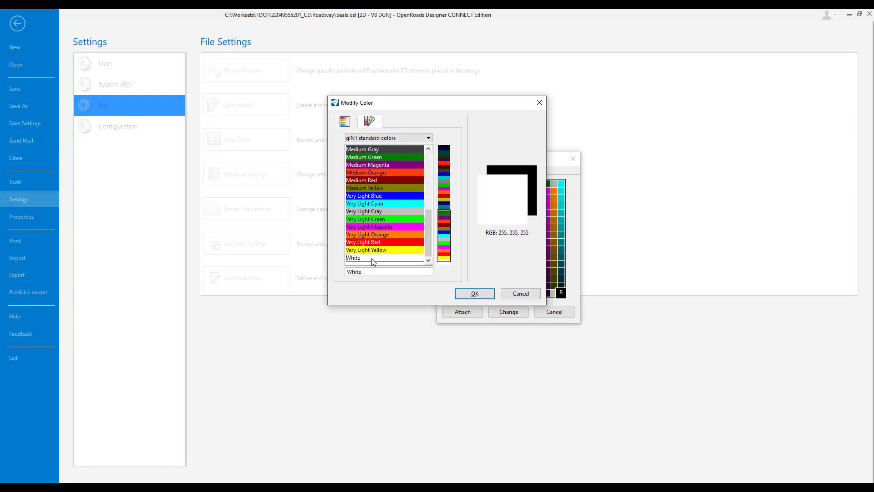
{"action": "left_click", "coordinate": [475, 294]}
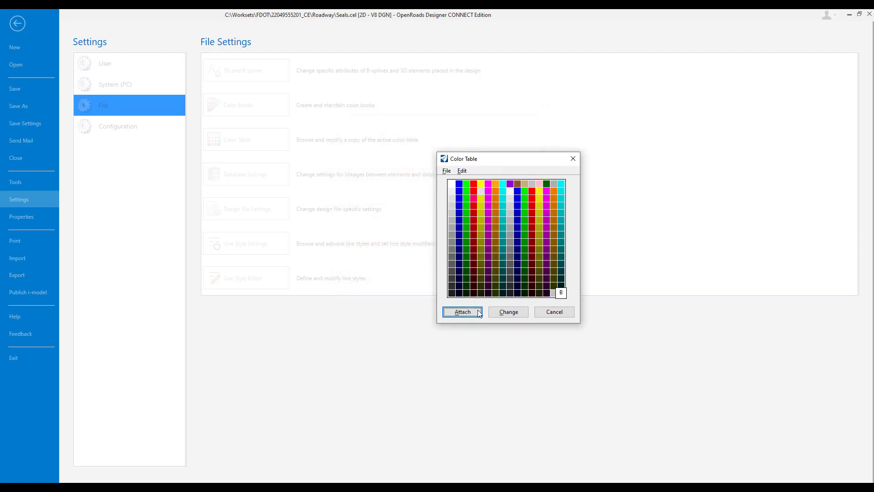
{"action": "left_click", "coordinate": [462, 312]}
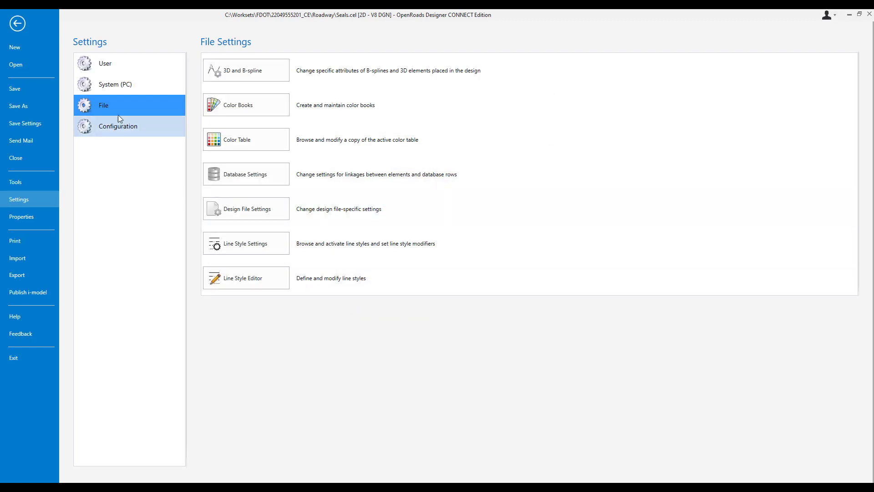
Place a block fence corner to corner over the square border and set Fence Type to Element
{"action": "left_click", "coordinate": [18, 24]}
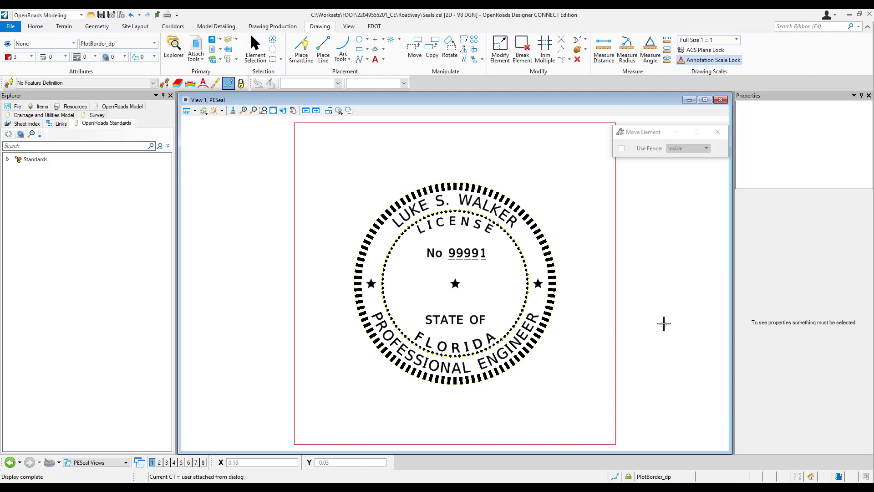
{"action": "left_click", "coordinate": [272, 60]}
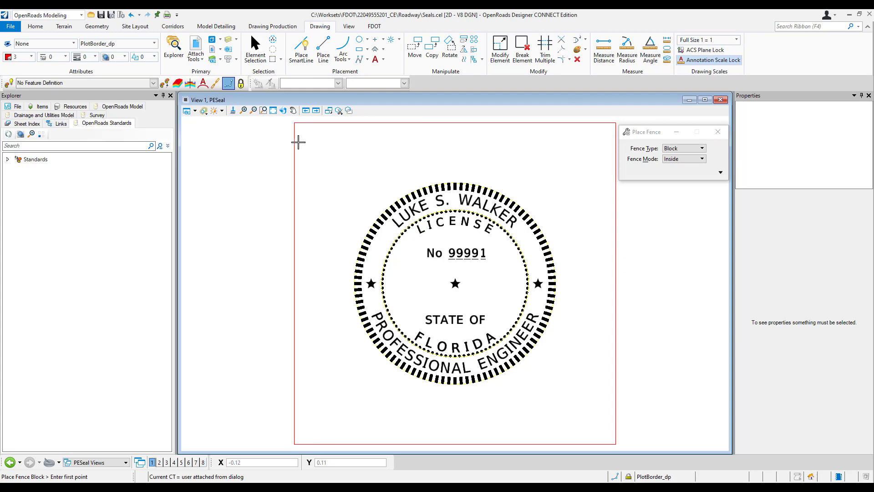
{"action": "left_click", "coordinate": [295, 125]}
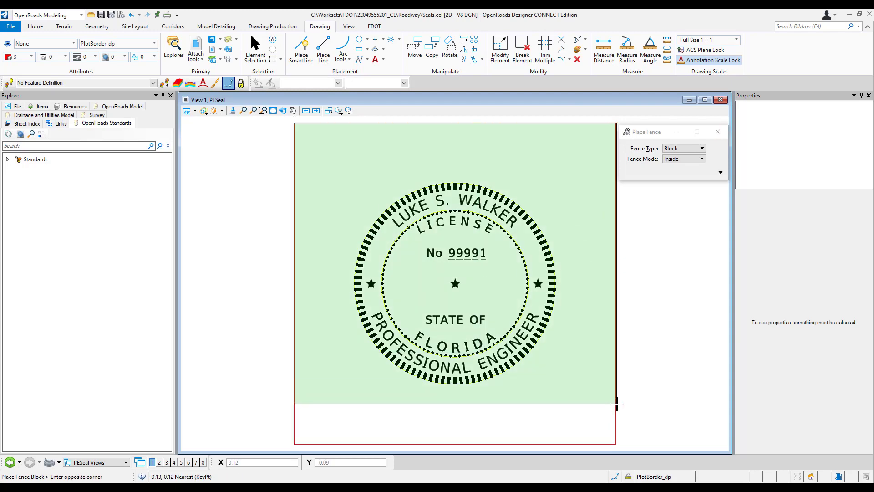
{"action": "left_click", "coordinate": [615, 406]}
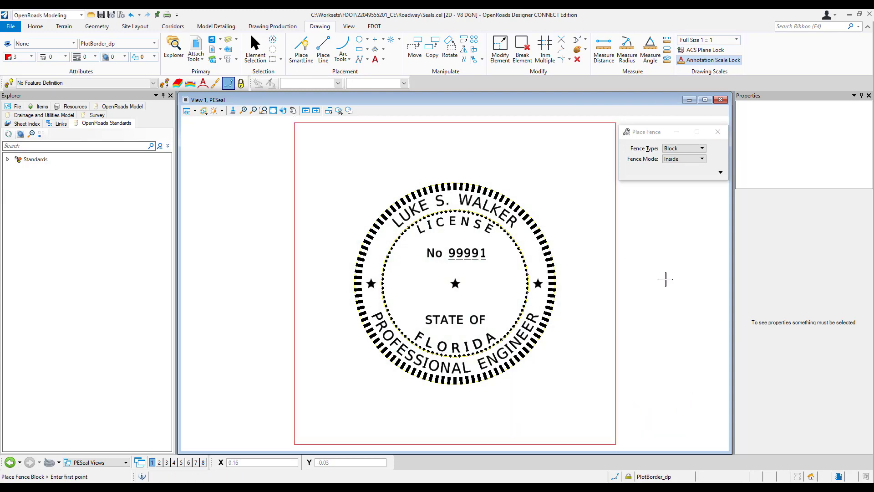
{"action": "left_click", "coordinate": [682, 148]}
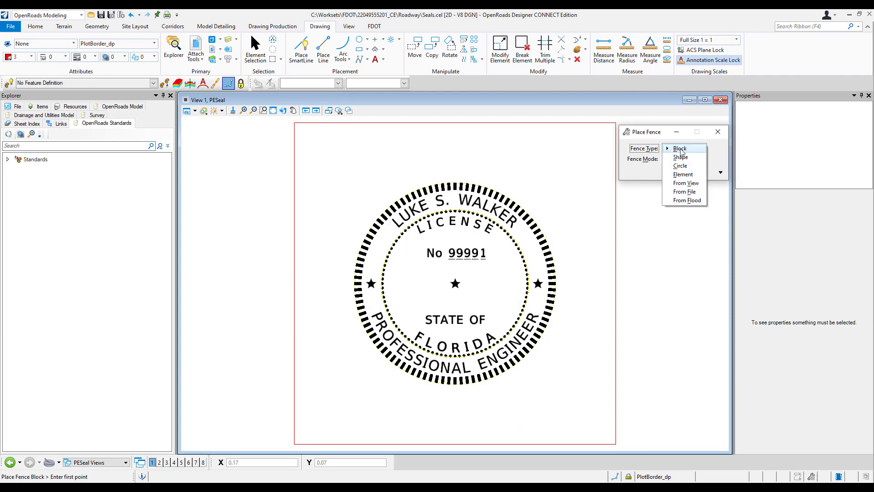
{"action": "left_click", "coordinate": [685, 175]}
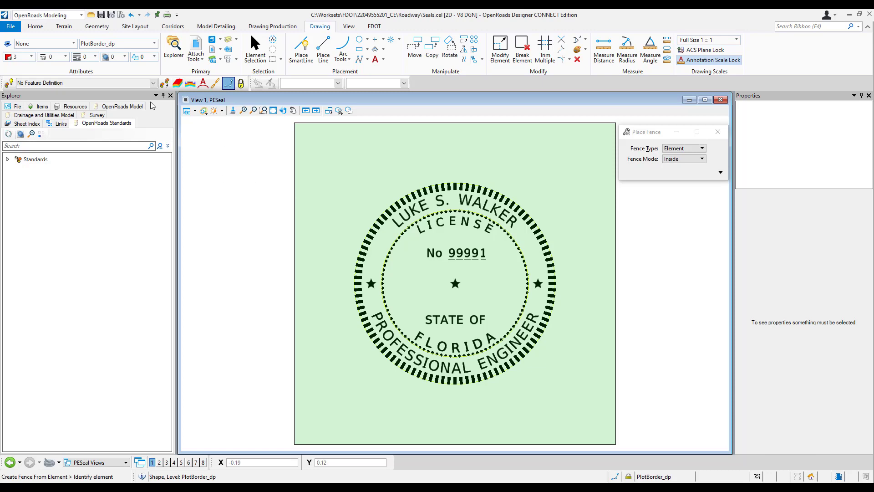
Print the fenced seal to PESeal.jpg using jpeg.pltcfg, MAX paper size and 3-inch width
{"action": "left_click", "coordinate": [167, 15]}
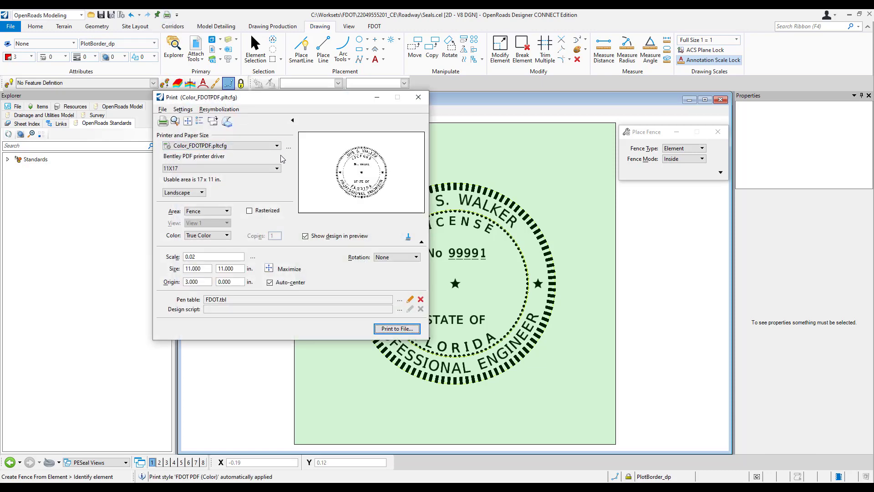
{"action": "left_click", "coordinate": [232, 148]}
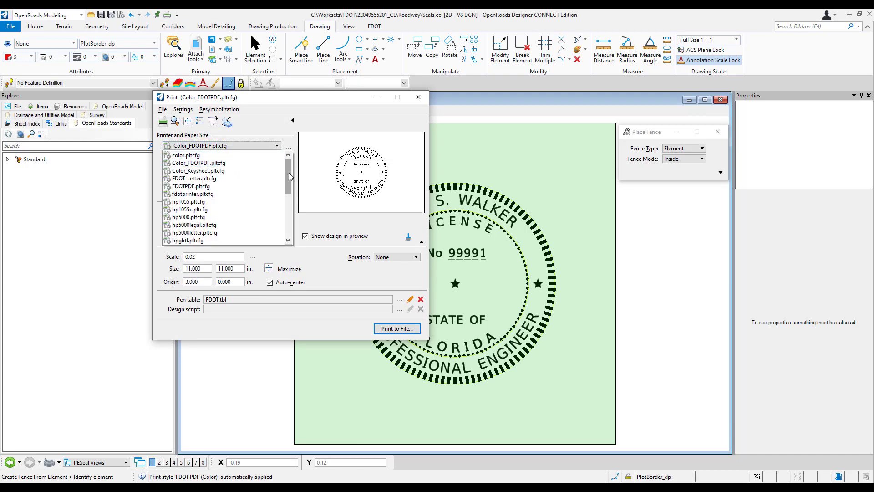
{"action": "left_click_drag", "start_coordinate": [288, 176], "coordinate": [288, 204]}
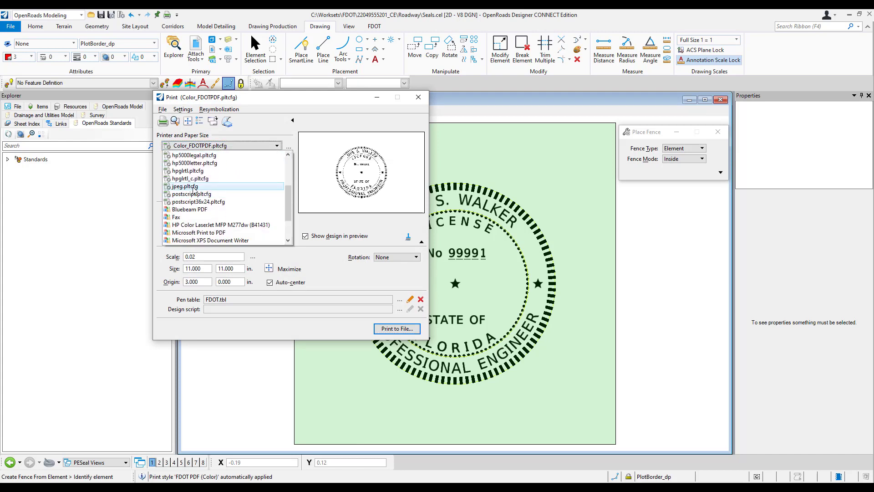
{"action": "left_click", "coordinate": [201, 188]}
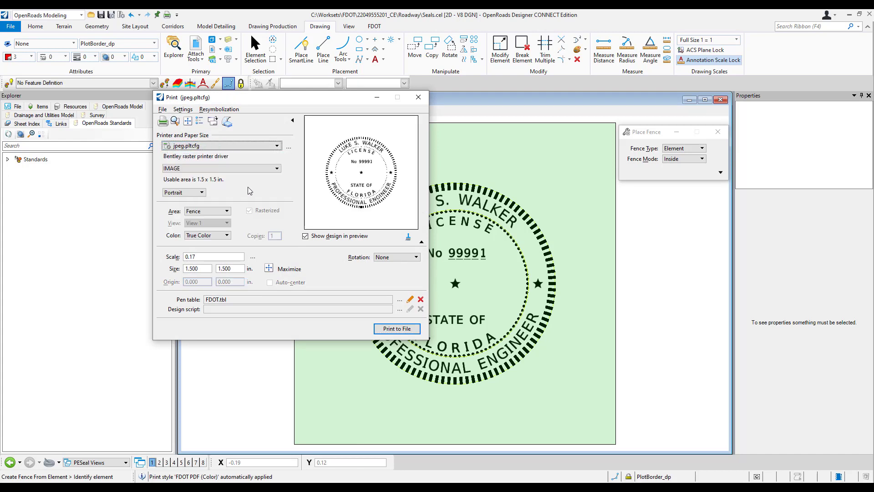
{"action": "left_click", "coordinate": [277, 169]}
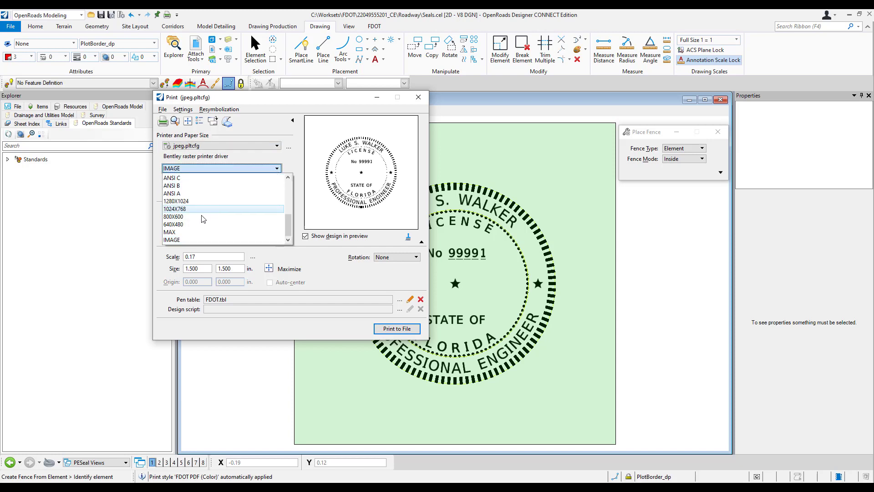
{"action": "left_click", "coordinate": [178, 233]}
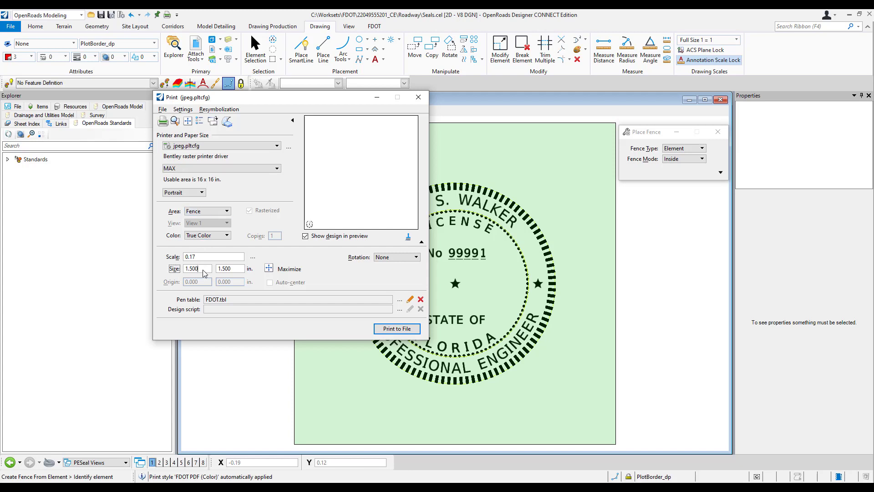
{"action": "left_click_drag", "start_coordinate": [203, 269], "coordinate": [175, 268]}
{"action": "type", "text": "3"}
{"action": "key", "text": "Return"}
{"action": "left_click", "coordinate": [392, 333]}
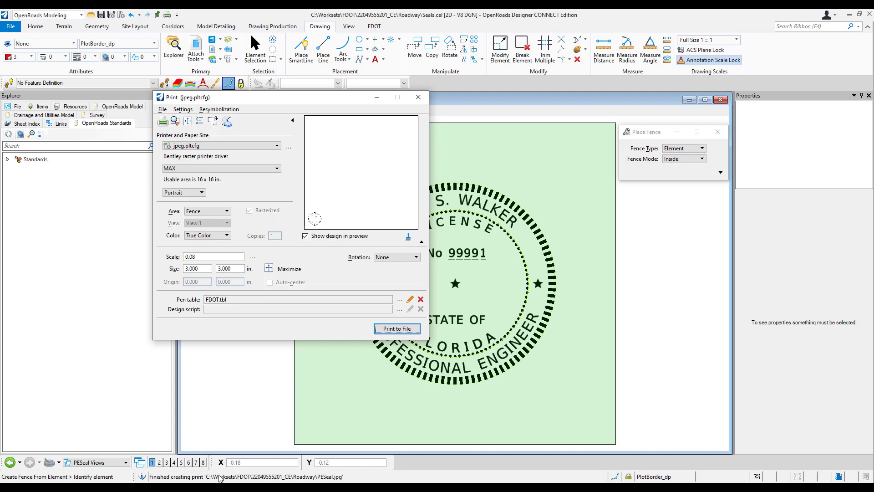
Browse the current workset's Roadway folder from the FDOT tab and open PESeal.jpg in Paint
{"action": "left_click", "coordinate": [418, 97]}
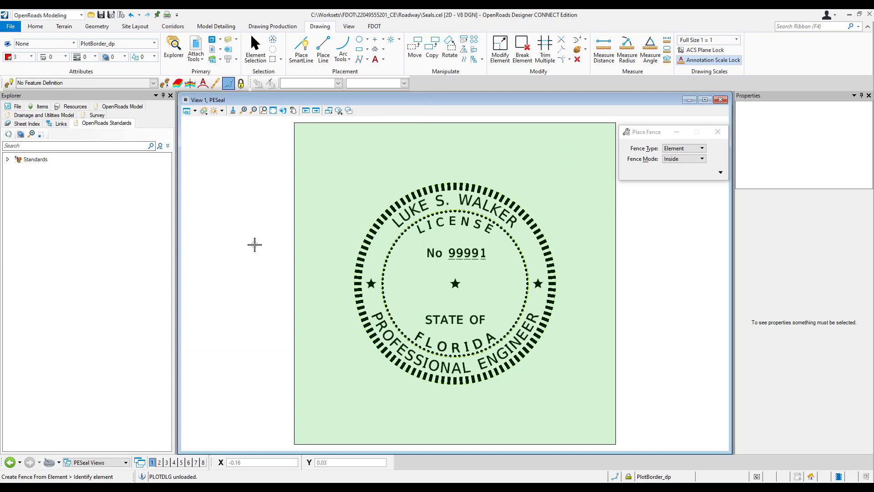
{"action": "left_click", "coordinate": [374, 27]}
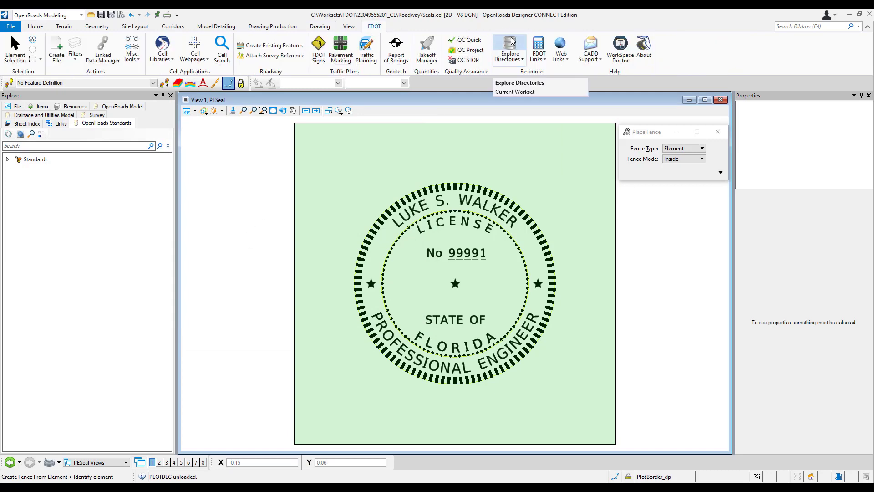
{"action": "left_click", "coordinate": [517, 59]}
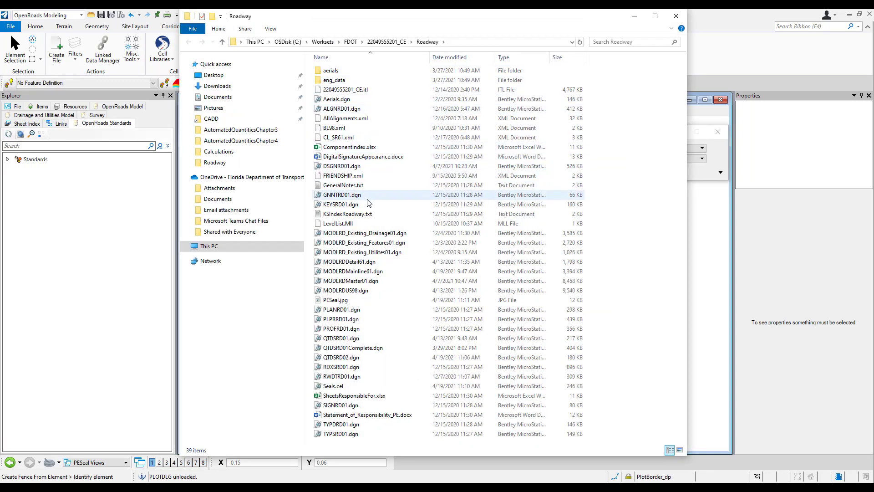
{"action": "left_click", "coordinate": [338, 302]}
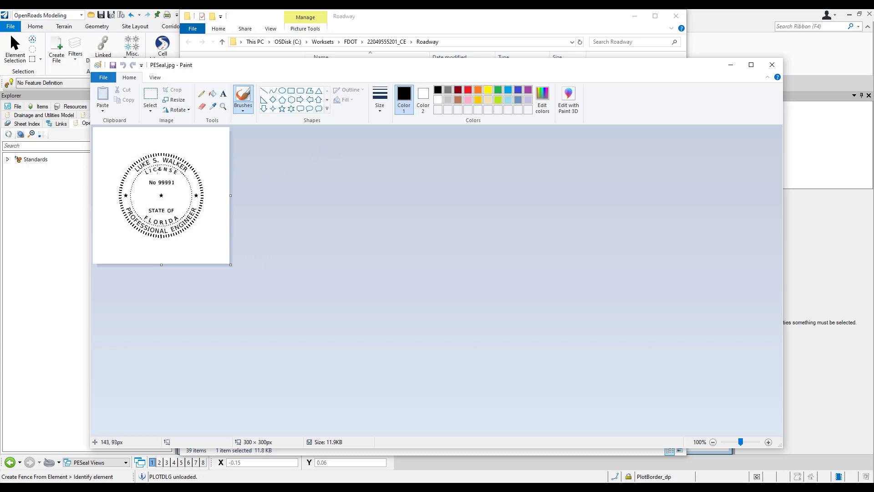
Close Paint to return to the Roadway folder showing PESeal.jpg and Seals.cel
{"action": "left_click", "coordinate": [218, 189]}
{"action": "left_click", "coordinate": [772, 64]}
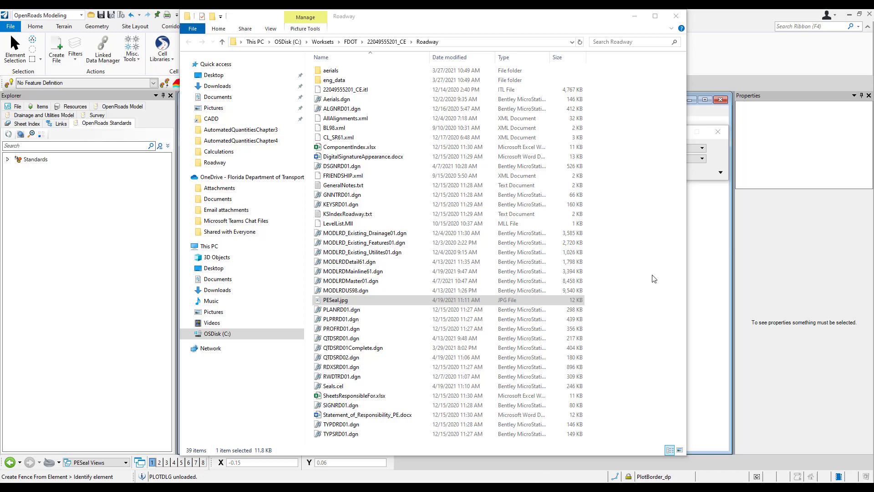
{"action": "left_click", "coordinate": [391, 41]}
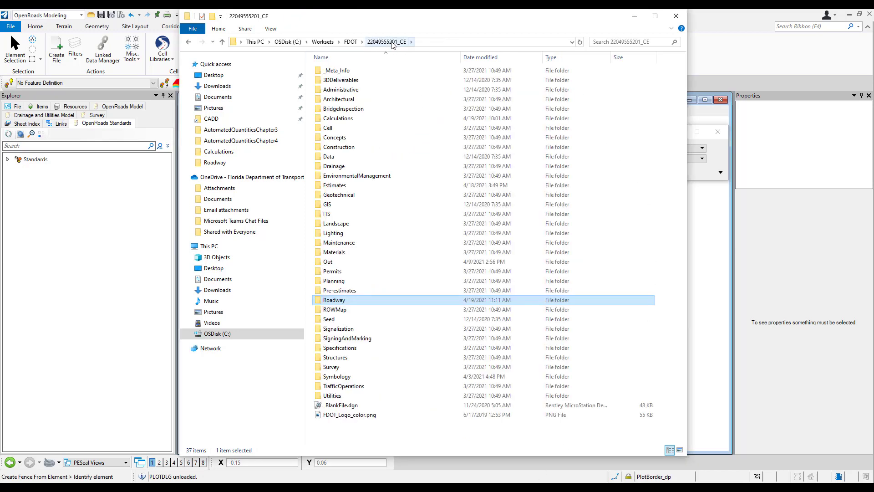
{"action": "double_click", "coordinate": [347, 120]}
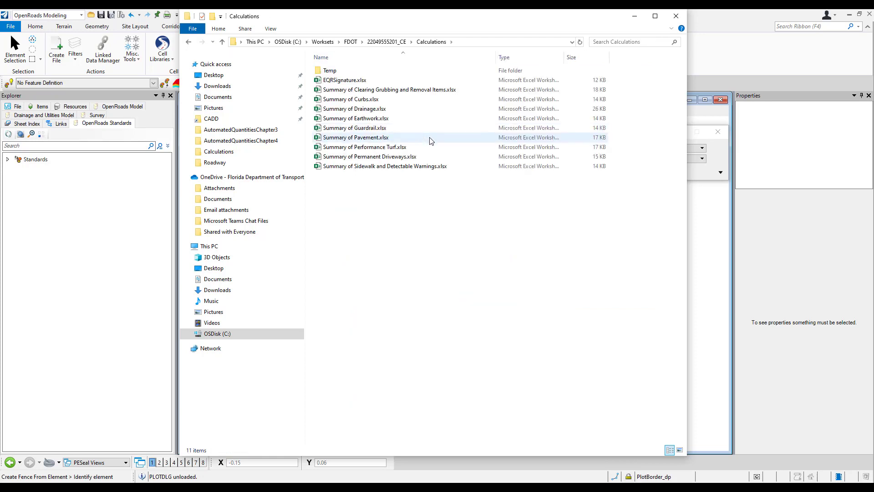
{"action": "double_click", "coordinate": [347, 82]}
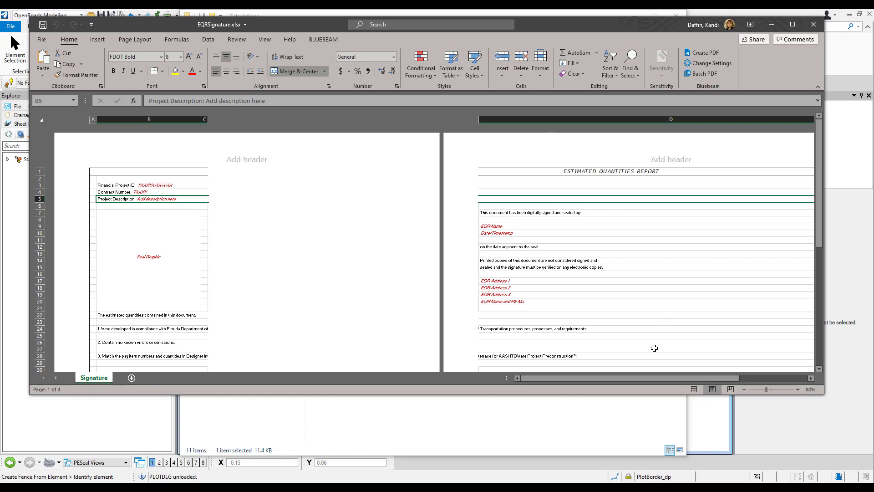
Enlarge the Excel window and set the print preview's printer to Microsoft Print to PDF
{"action": "left_click_drag", "start_coordinate": [633, 400], "coordinate": [633, 451]}
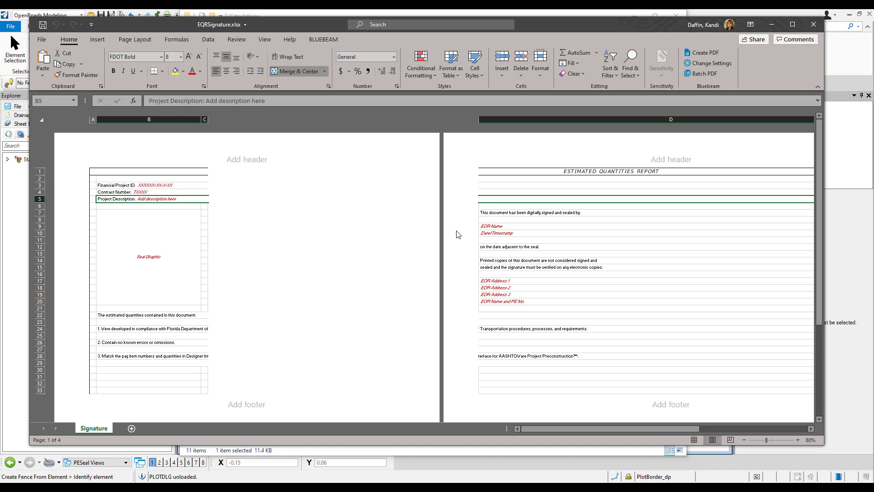
{"action": "left_click", "coordinate": [40, 39]}
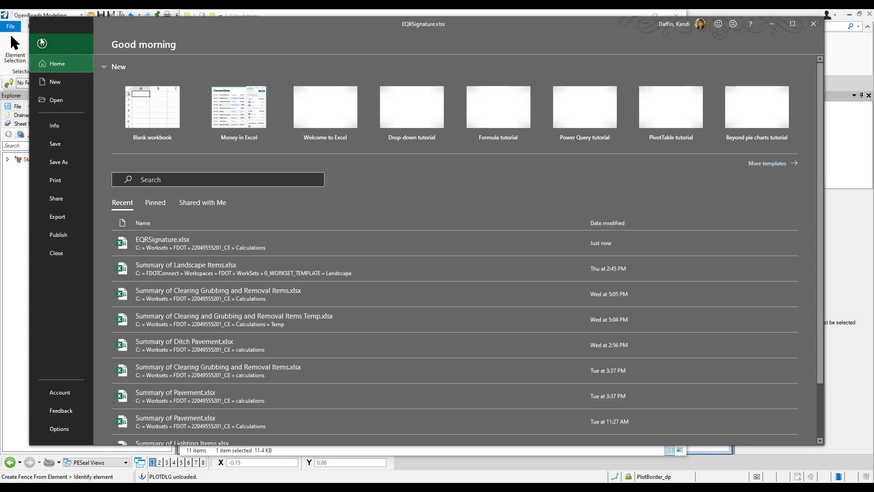
{"action": "left_click", "coordinate": [62, 183]}
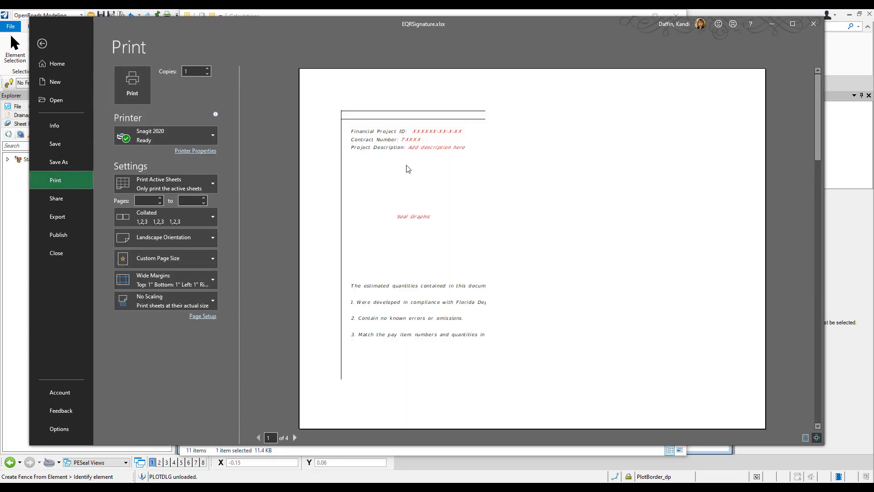
{"action": "left_click", "coordinate": [215, 137]}
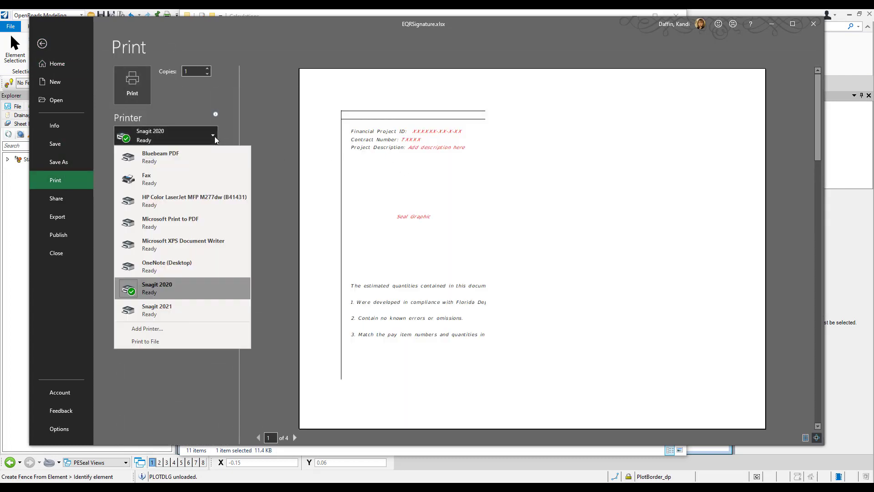
{"action": "left_click", "coordinate": [201, 224]}
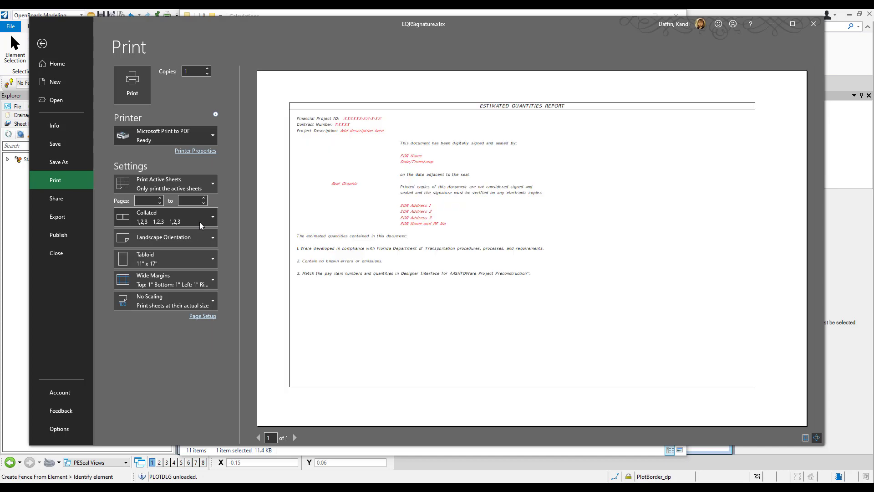
{"action": "left_click", "coordinate": [42, 44]}
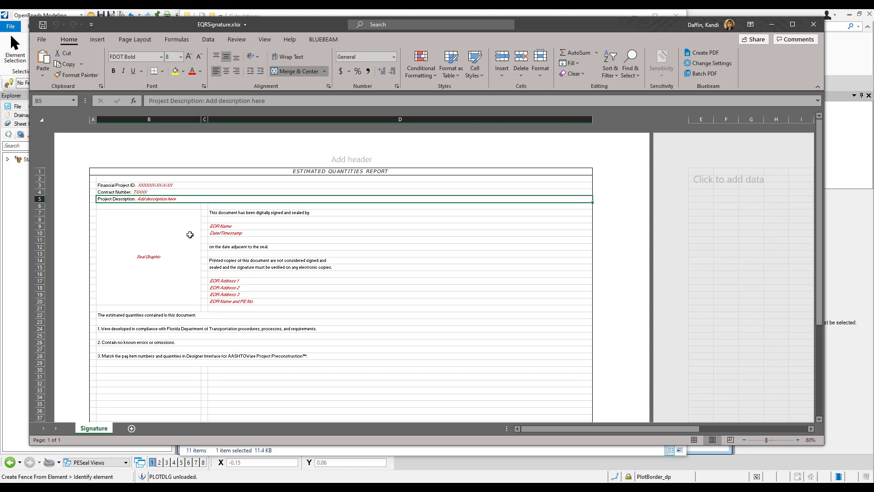
{"action": "left_click", "coordinate": [798, 440]}
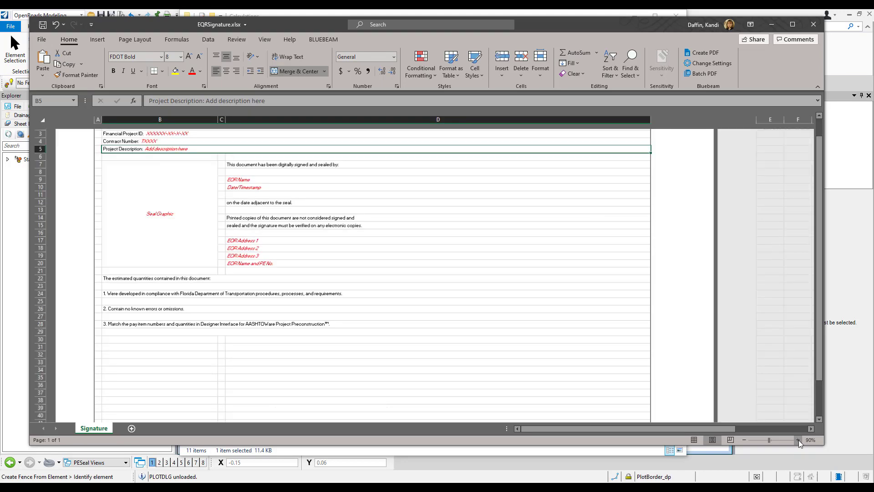
{"action": "left_click", "coordinate": [798, 440]}
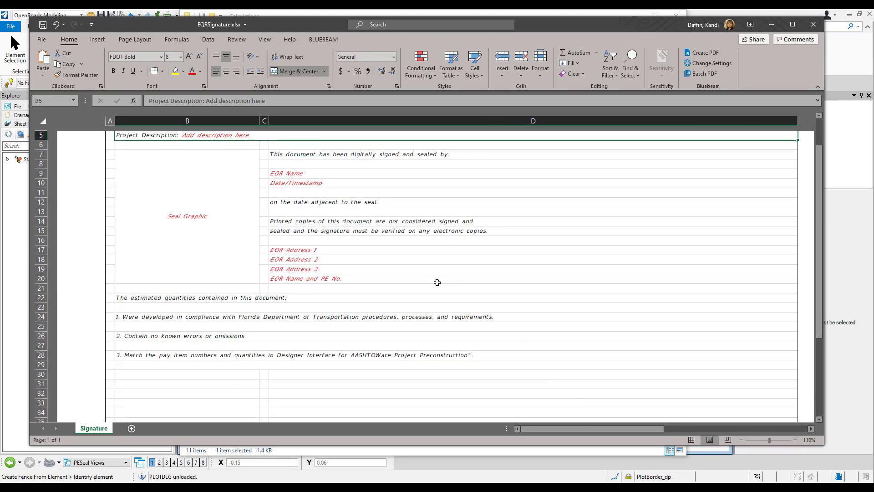
{"action": "scroll", "coordinate": [437, 282], "scroll_direction": "up", "scroll_amount": 3}
{"action": "scroll", "coordinate": [437, 283], "scroll_direction": "down", "scroll_amount": 2}
{"action": "scroll", "coordinate": [437, 282], "scroll_direction": "up", "scroll_amount": 2}
{"action": "left_click", "coordinate": [235, 208]}
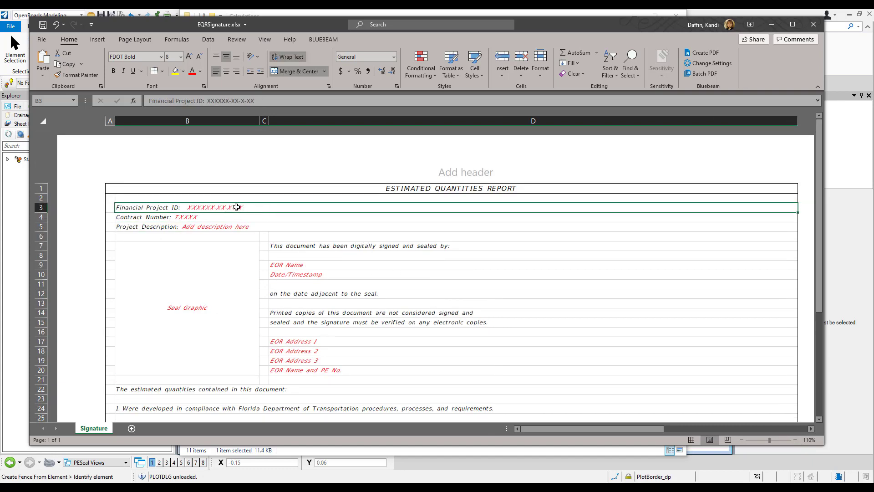
{"action": "double_click", "coordinate": [214, 208]}
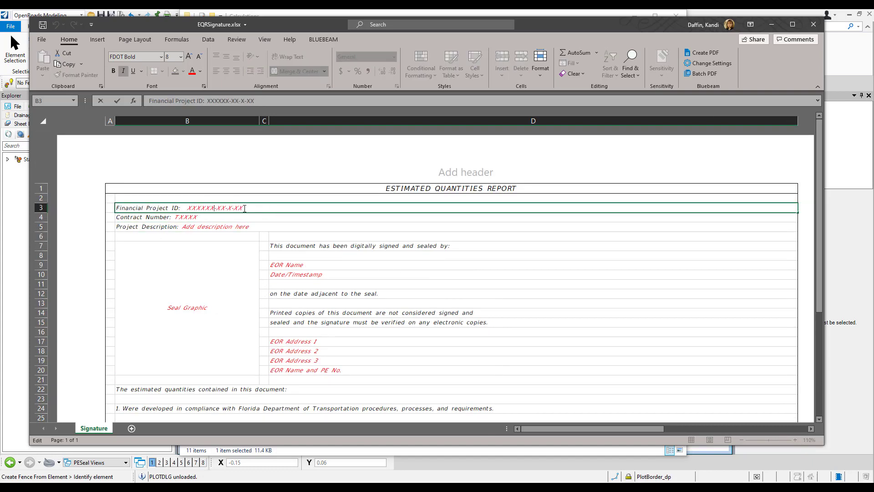
{"action": "left_click_drag", "start_coordinate": [245, 208], "coordinate": [185, 208]}
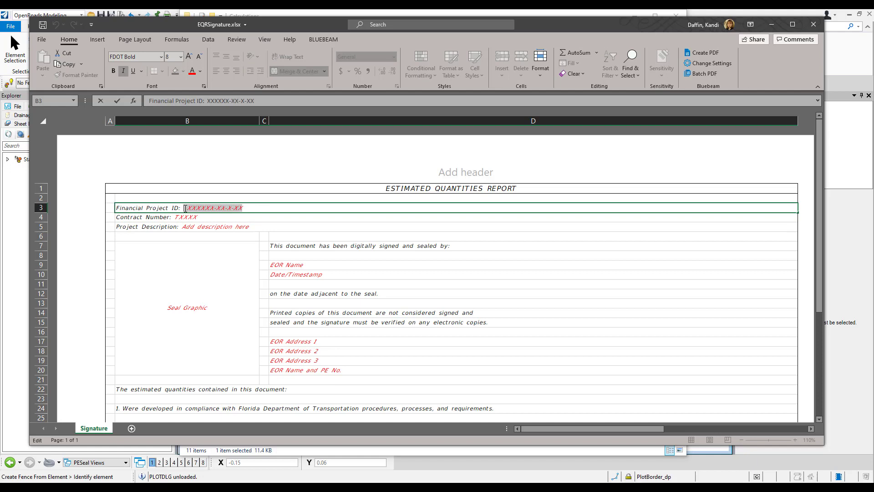
{"action": "key", "text": "BackSpace"}
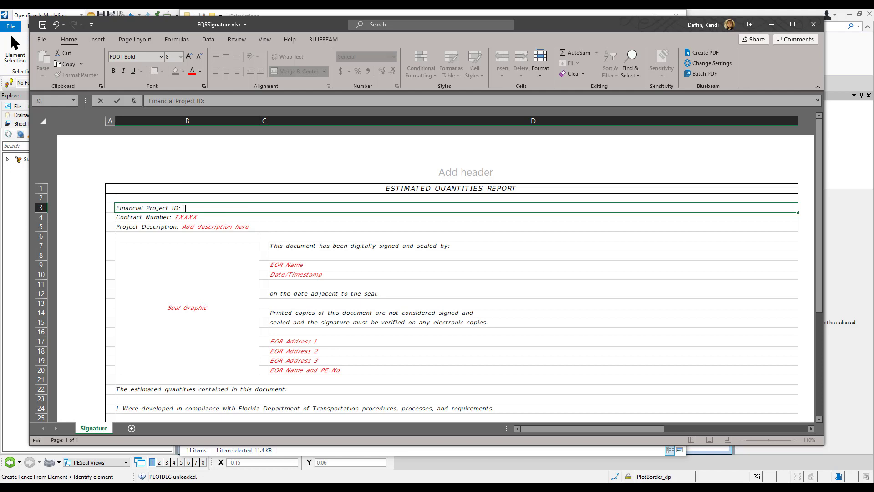
{"action": "type", "text": "22049"}
{"action": "type", "text": "555"}
{"action": "type", "text": "201"}
Enter contract number T8888 as upright black text
{"action": "double_click", "coordinate": [203, 217]}
{"action": "left_click_drag", "start_coordinate": [203, 218], "coordinate": [175, 217]}
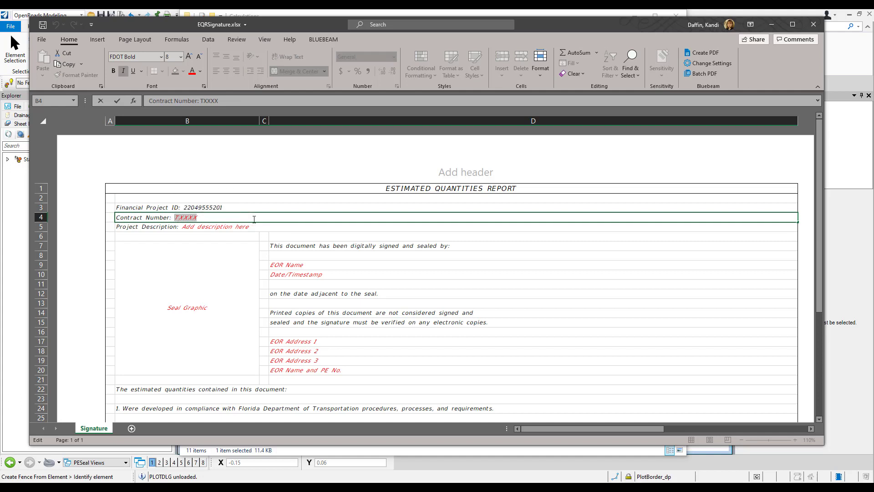
{"action": "type", "text": "T8888"}
{"action": "left_click_drag", "start_coordinate": [197, 217], "coordinate": [173, 218]}
{"action": "left_click", "coordinate": [122, 72]}
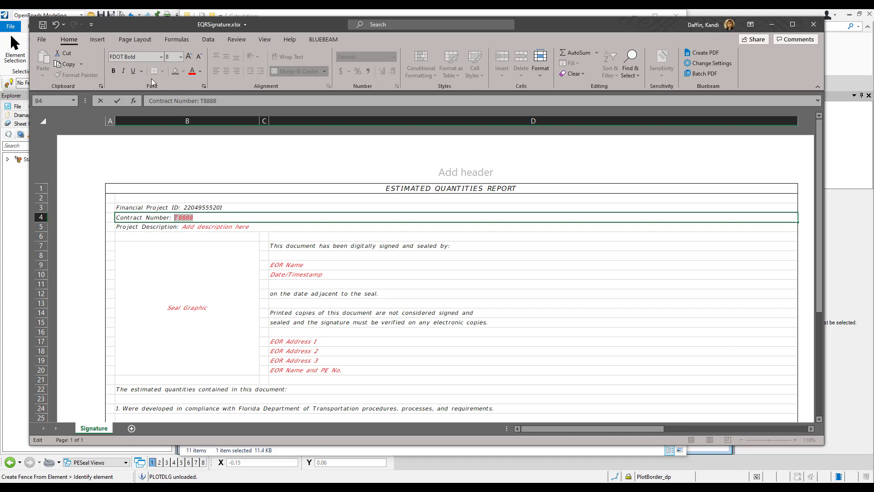
{"action": "left_click", "coordinate": [200, 71]}
{"action": "left_click", "coordinate": [223, 85]}
Set the project description to 'SR 61 (US 319) from SR 30 (US 98) to North of Alaska Way'
{"action": "left_click", "coordinate": [228, 228]}
{"action": "double_click", "coordinate": [228, 228]}
{"action": "left_click_drag", "start_coordinate": [249, 227], "coordinate": [183, 227]}
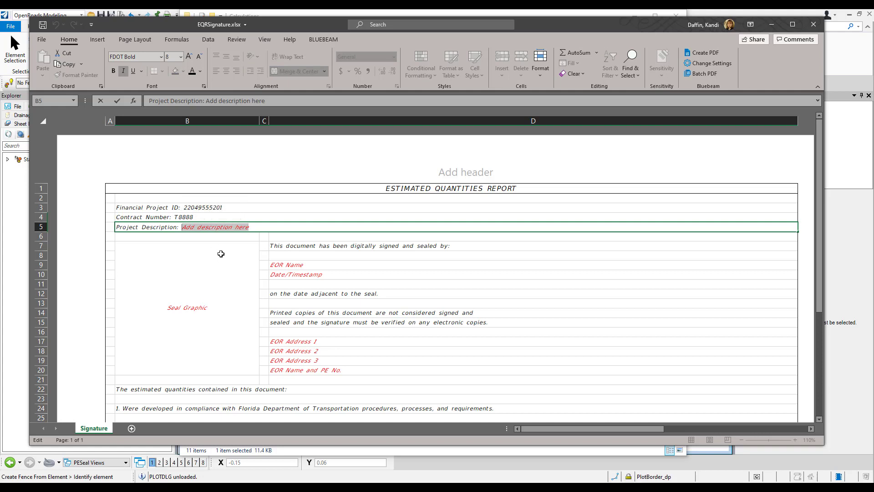
{"action": "type", "text": "SR 61 (US 31"}
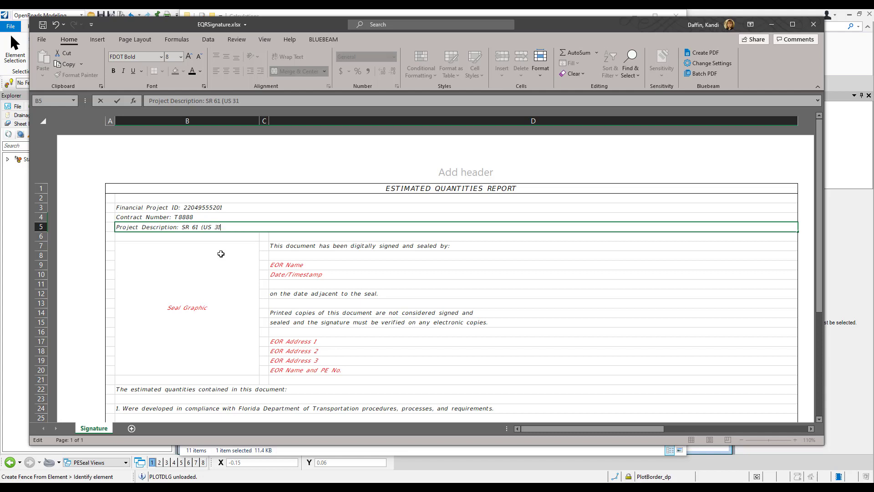
{"action": "type", "text": "9) from SR 30 (US 9"}
{"action": "type", "text": "8) to North of Alaska Way"}
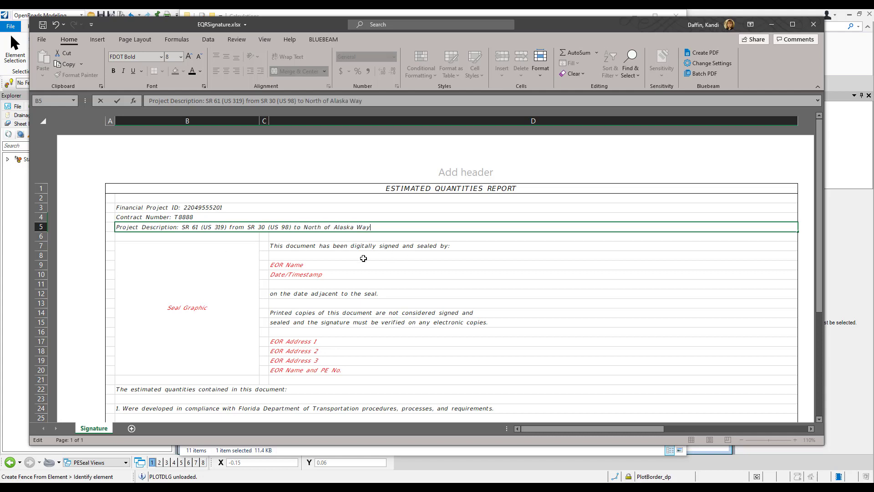
Replace EOR Address 1 with 'Roadway Engineers, Inc.' in plain black
{"action": "left_click", "coordinate": [325, 343]}
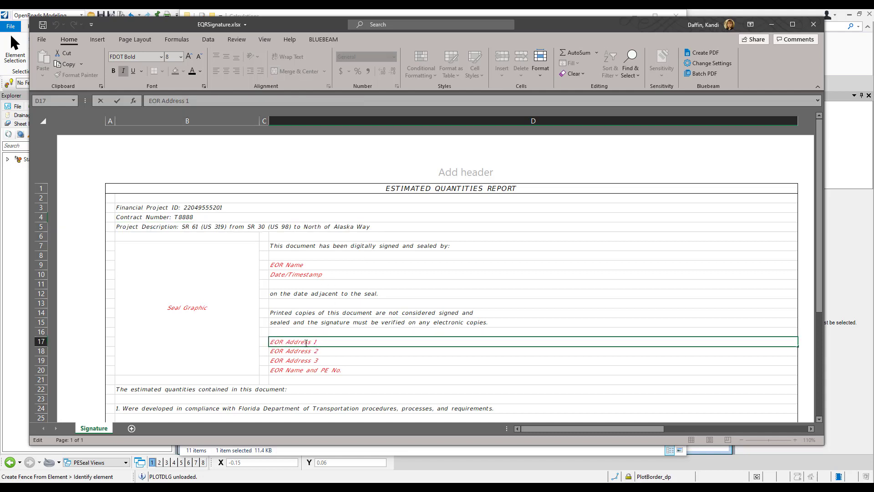
{"action": "left_click_drag", "start_coordinate": [318, 342], "coordinate": [268, 342]}
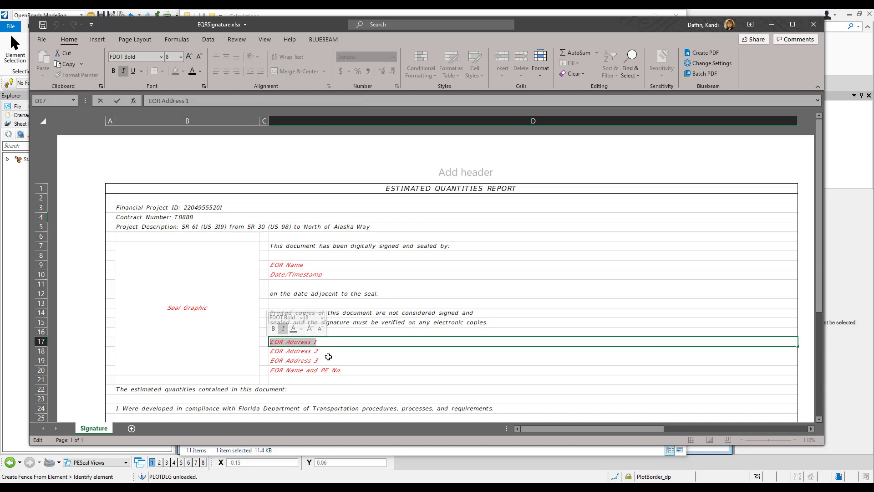
{"action": "key", "text": "BackSpace"}
{"action": "type", "text": "Roadway Engineers, Inc."}
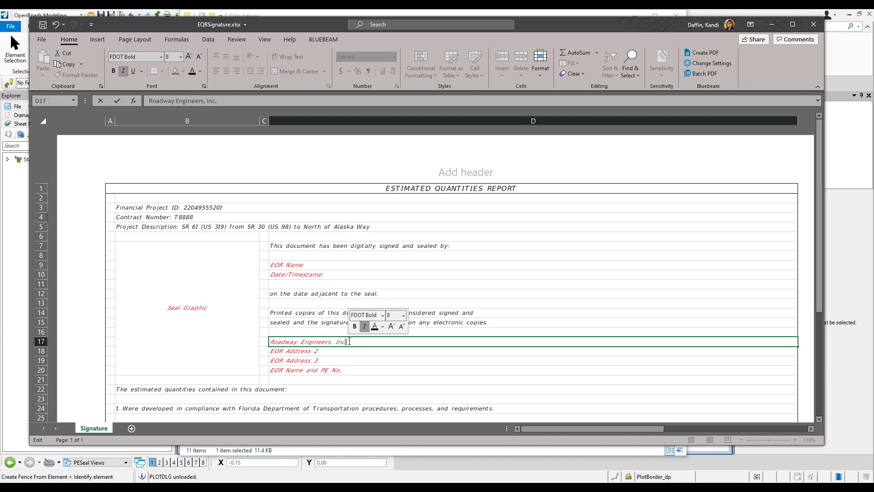
{"action": "left_click_drag", "start_coordinate": [348, 342], "coordinate": [281, 345]}
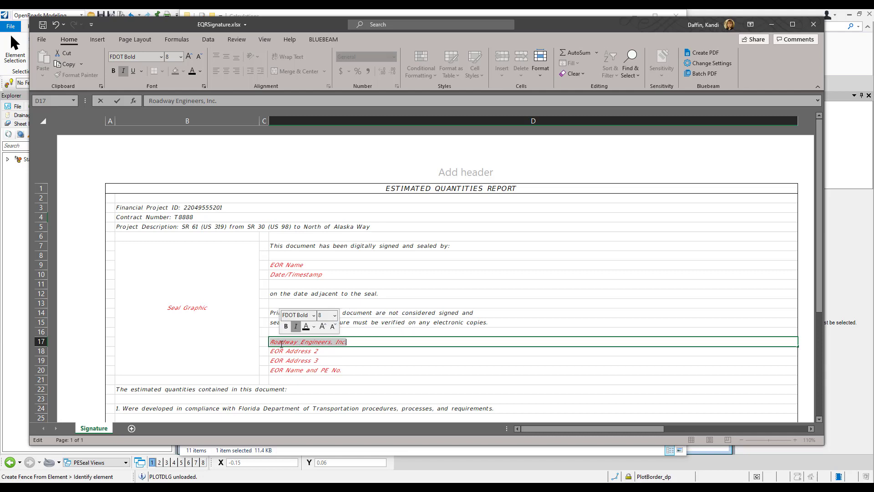
{"action": "left_click", "coordinate": [124, 72]}
{"action": "left_click", "coordinate": [192, 71]}
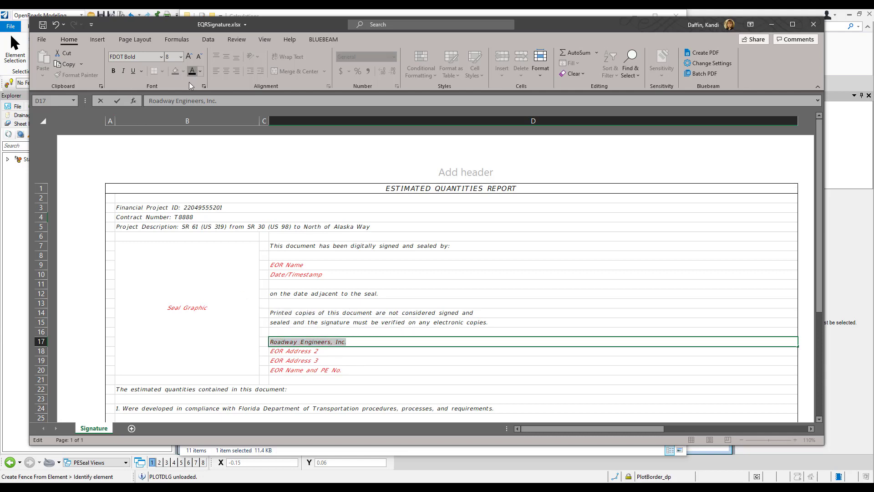
Replace EOR Address 2 with '123 Main Street' in plain black
{"action": "double_click", "coordinate": [325, 352]}
{"action": "left_click_drag", "start_coordinate": [321, 351], "coordinate": [271, 352]}
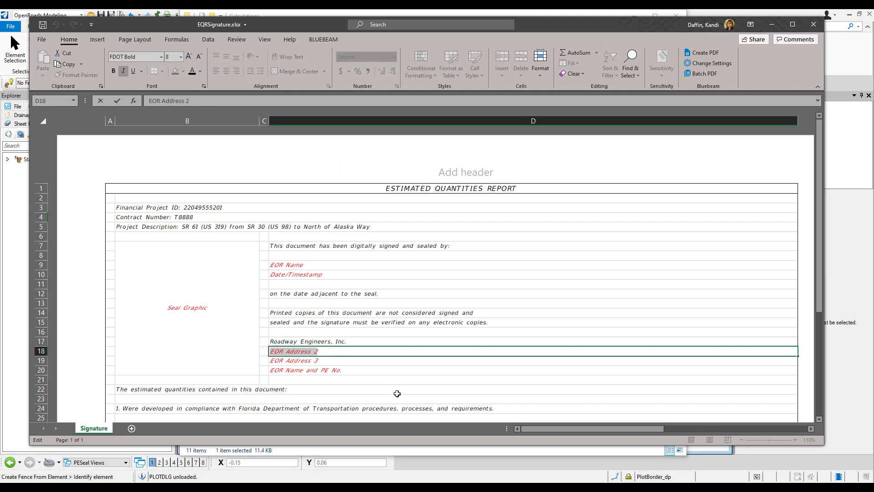
{"action": "type", "text": "123 Main Street"}
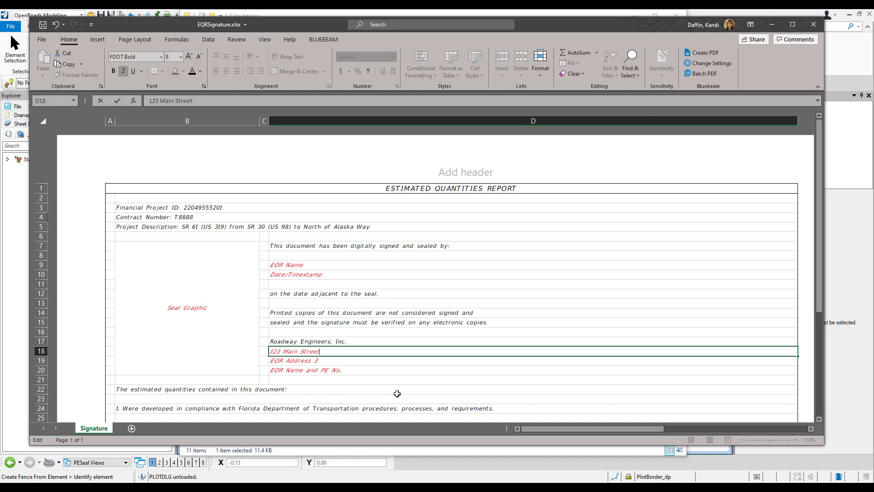
{"action": "left_click_drag", "start_coordinate": [328, 351], "coordinate": [270, 351]}
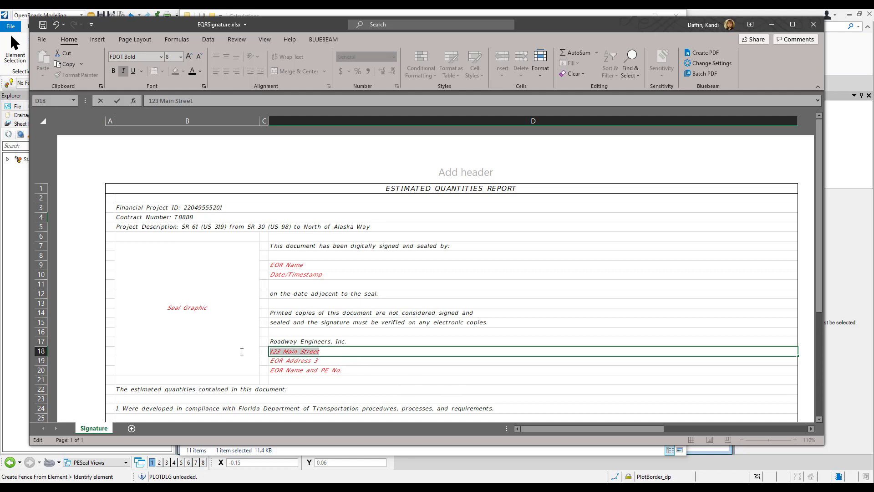
{"action": "left_click", "coordinate": [191, 72]}
Replace EOR Address 3 with 'Tallahassee, FL 32301' in plain black
{"action": "left_click", "coordinate": [328, 360]}
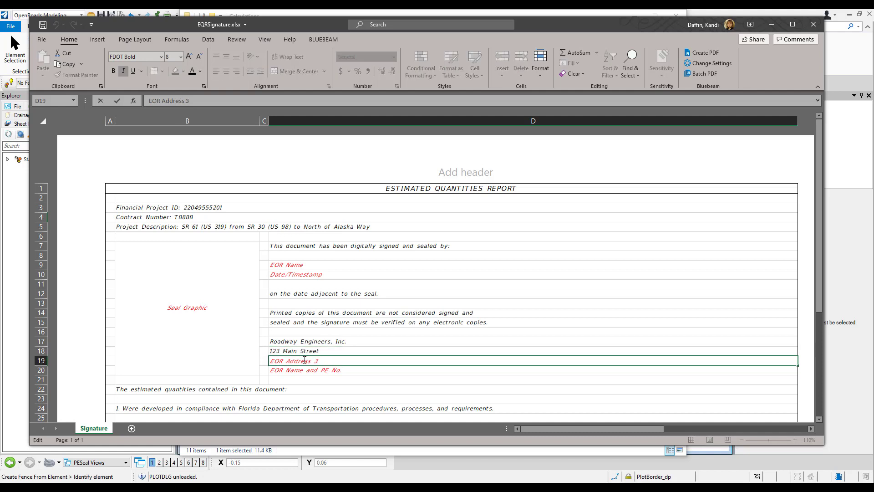
{"action": "left_click_drag", "start_coordinate": [328, 360], "coordinate": [270, 360]}
{"action": "type", "text": "Tallahassee, FL 3"}
{"action": "type", "text": "2301"}
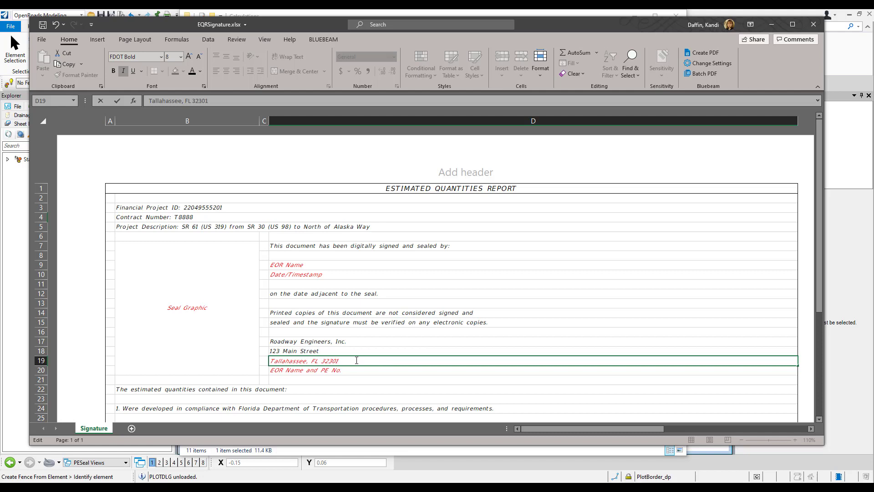
{"action": "left_click_drag", "start_coordinate": [337, 361], "coordinate": [270, 360]}
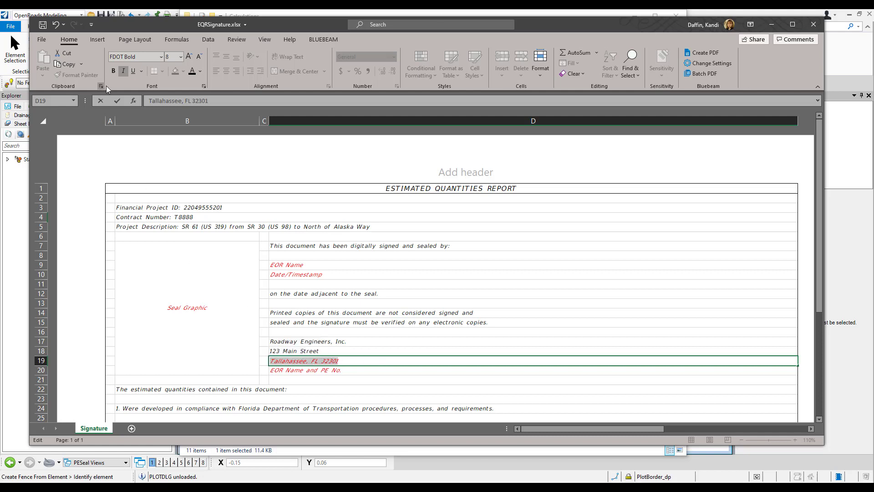
{"action": "left_click", "coordinate": [123, 72]}
{"action": "left_click", "coordinate": [192, 71]}
Enter 'Luke S. Walker, P.E. No.: 99991' in the engineer line
{"action": "double_click", "coordinate": [348, 371]}
{"action": "left_click_drag", "start_coordinate": [348, 372], "coordinate": [274, 371]}
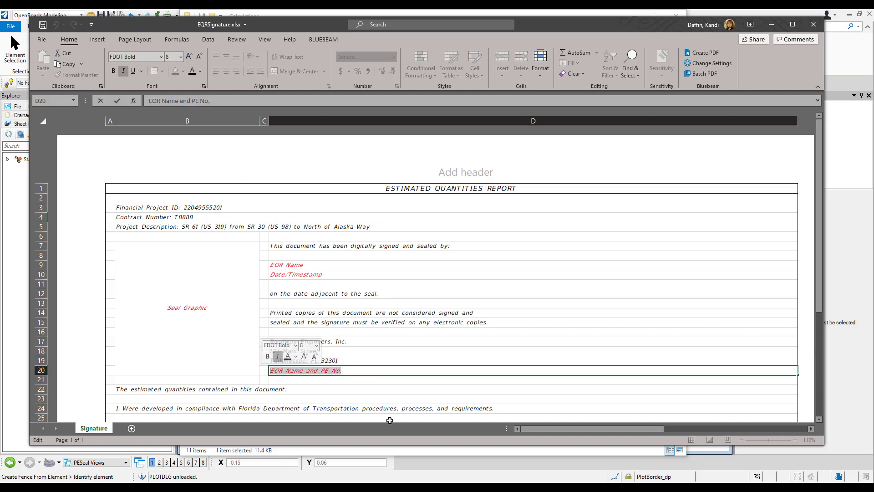
{"action": "type", "text": "Luke"}
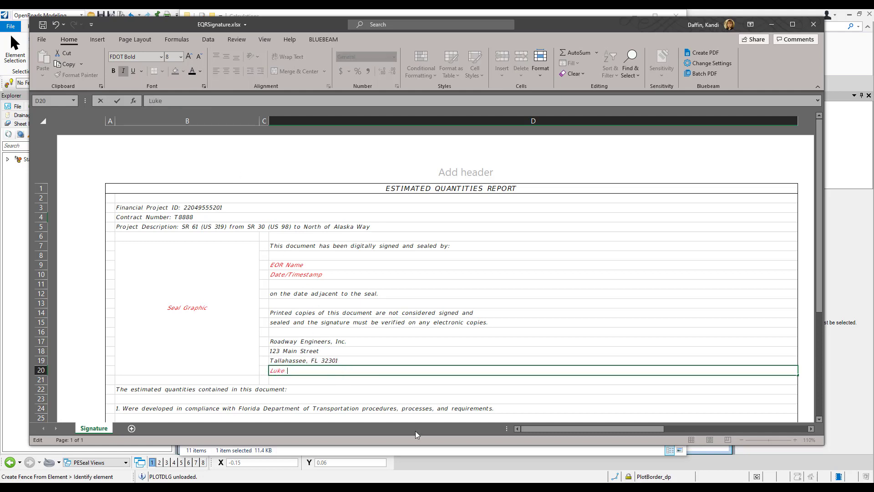
{"action": "type", "text": " S. Walker, P"}
{"action": "type", "text": ".E. No.:"}
{"action": "type", "text": " 9999"}
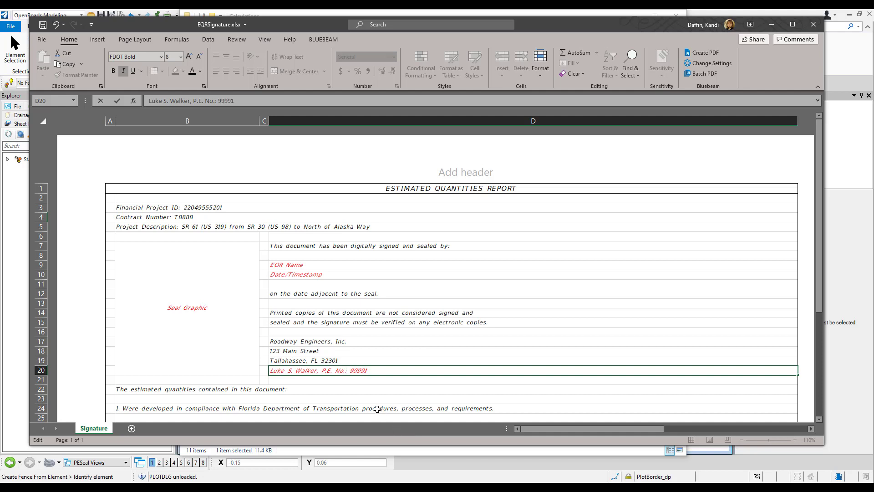
{"action": "type", "text": "1"}
{"action": "left_click_drag", "start_coordinate": [367, 370], "coordinate": [253, 370]}
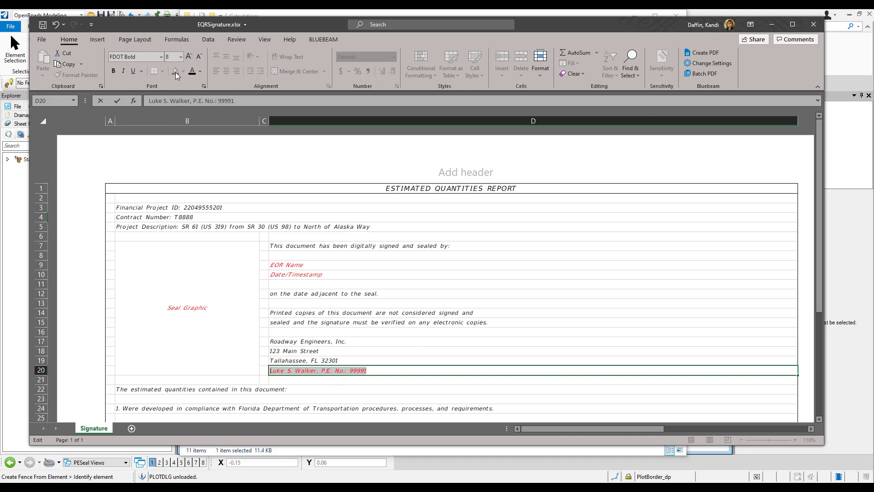
Make the engineer P.E. line black and delete the Seal Graphic placeholder text
{"action": "left_click", "coordinate": [193, 70]}
{"action": "left_click", "coordinate": [401, 358]}
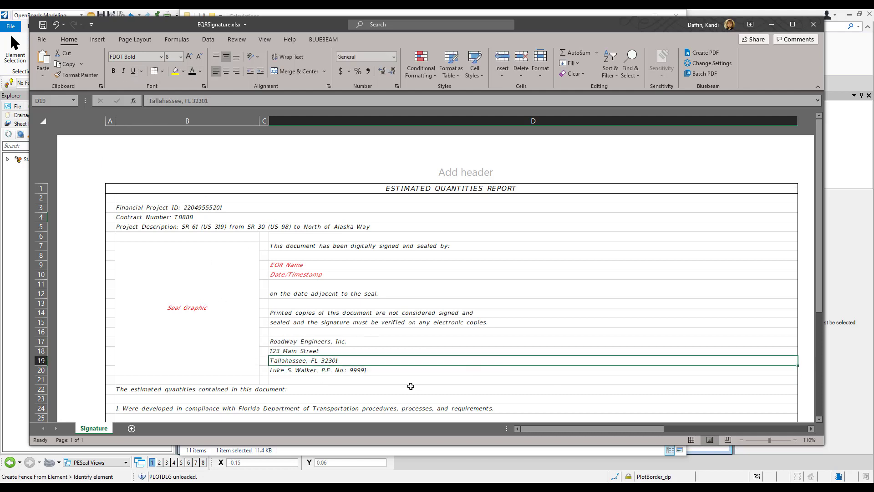
{"action": "left_click", "coordinate": [205, 309]}
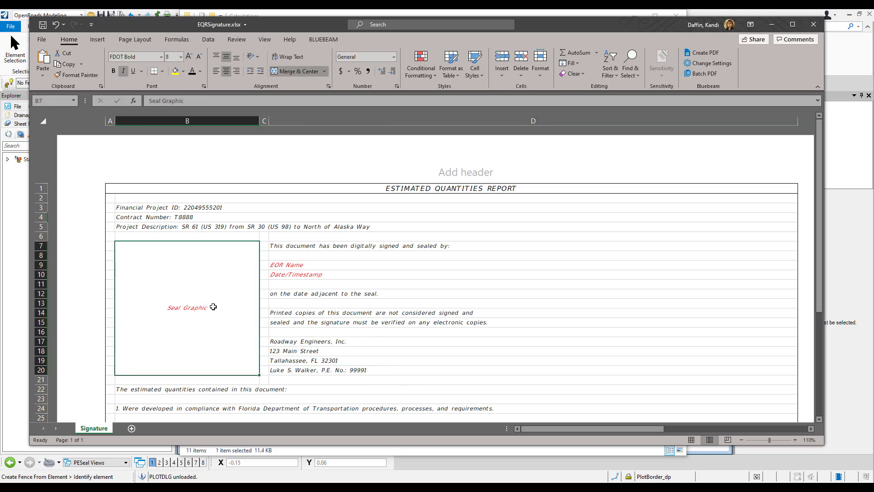
{"action": "double_click", "coordinate": [214, 308]}
{"action": "left_click_drag", "start_coordinate": [146, 307], "coordinate": [245, 351]}
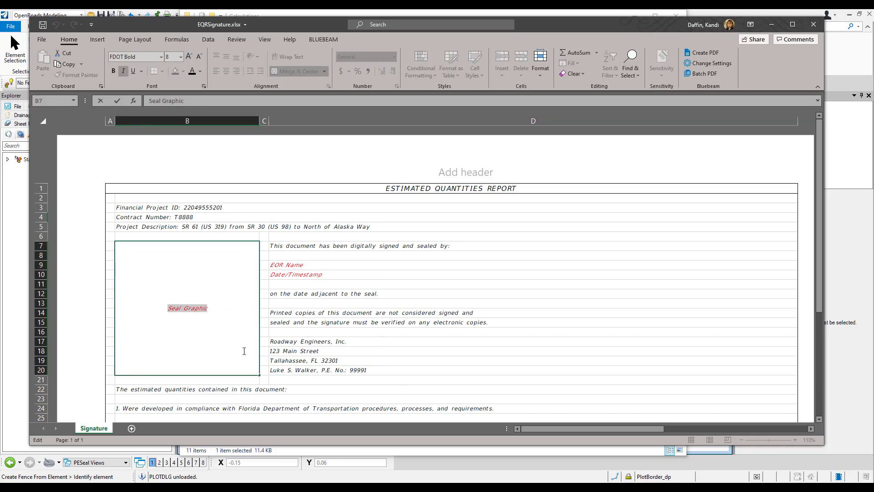
{"action": "key", "text": "Delete"}
Delete the EOR Name and Date/Timestamp placeholders, then select the empty seal box
{"action": "double_click", "coordinate": [300, 267]}
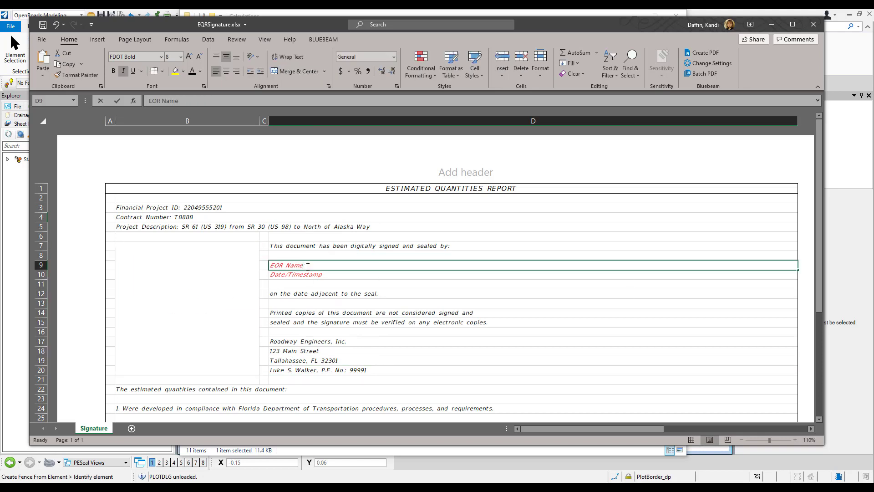
{"action": "left_click_drag", "start_coordinate": [303, 266], "coordinate": [267, 266]}
{"action": "key", "text": "Delete"}
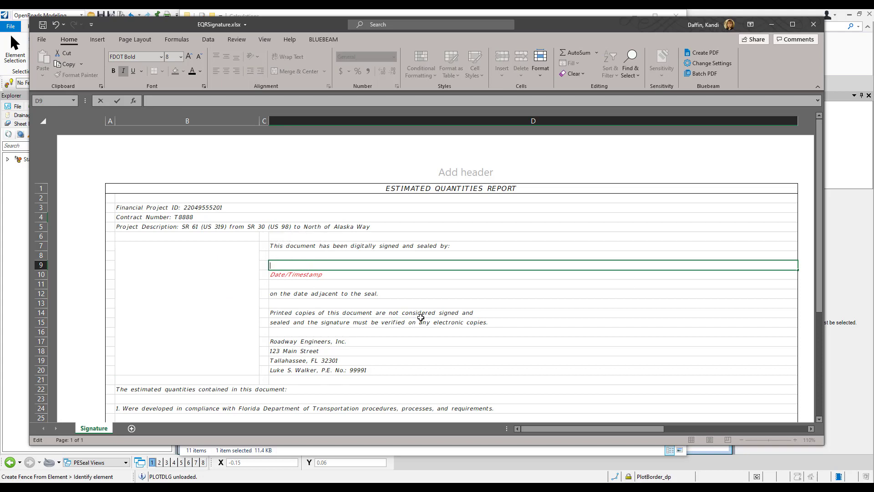
{"action": "left_click", "coordinate": [326, 274]}
{"action": "double_click", "coordinate": [326, 274]}
{"action": "left_click_drag", "start_coordinate": [325, 275], "coordinate": [264, 274]}
{"action": "key", "text": "Delete"}
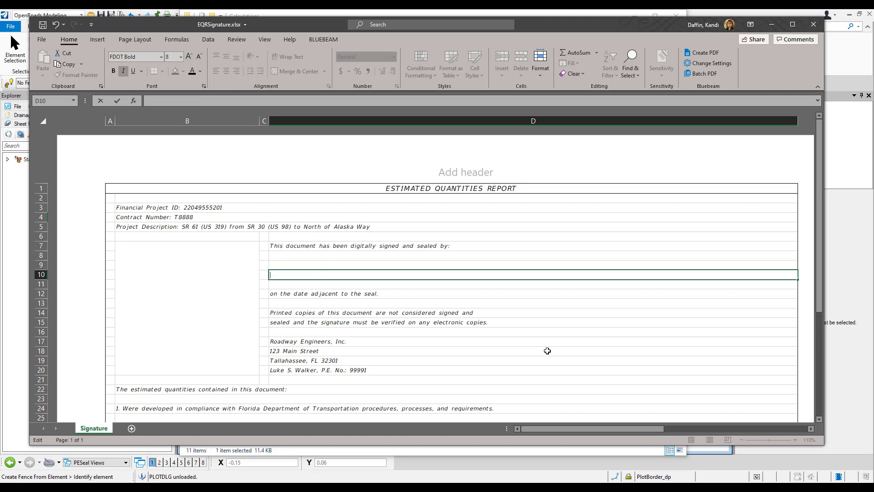
{"action": "left_click", "coordinate": [203, 304]}
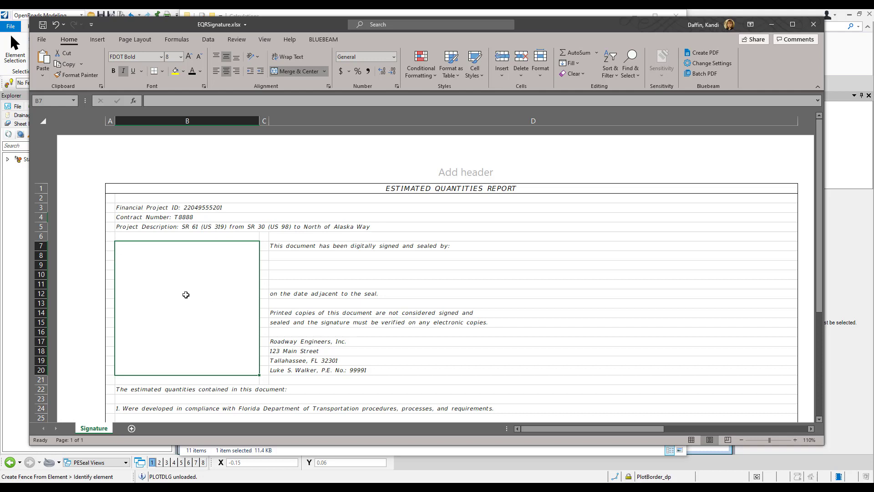
{"action": "left_click", "coordinate": [101, 40]}
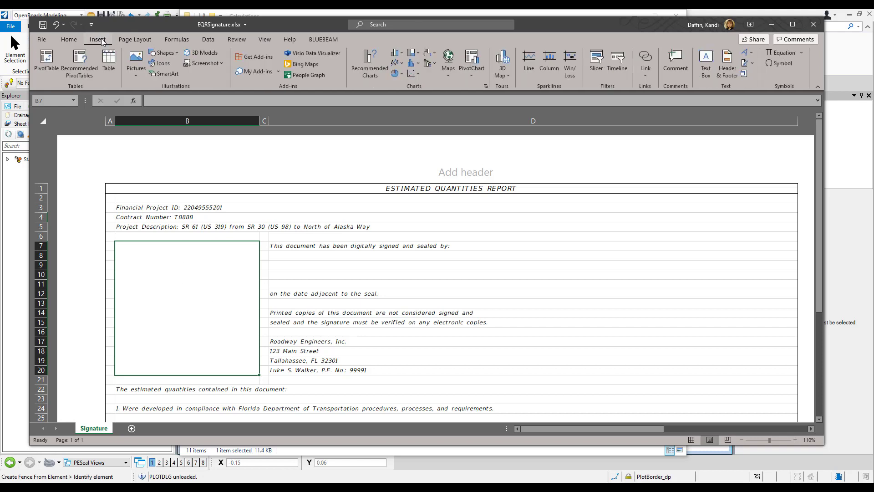
{"action": "left_click", "coordinate": [140, 74]}
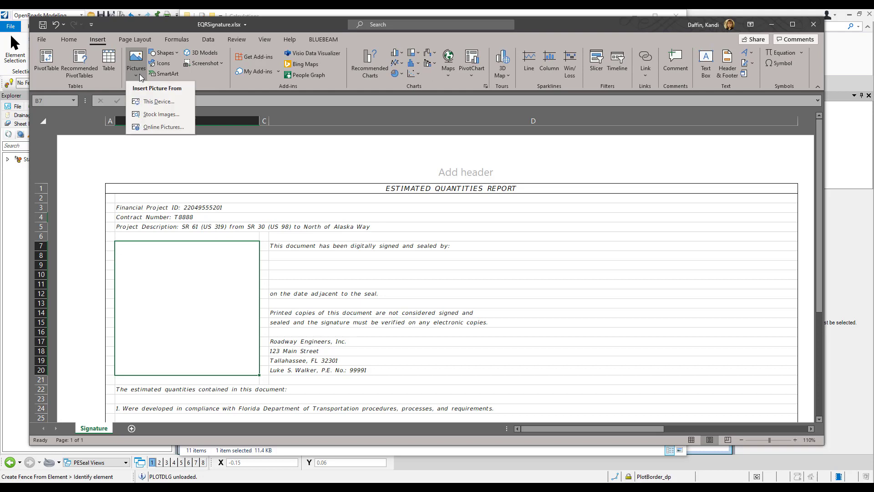
{"action": "left_click", "coordinate": [170, 104]}
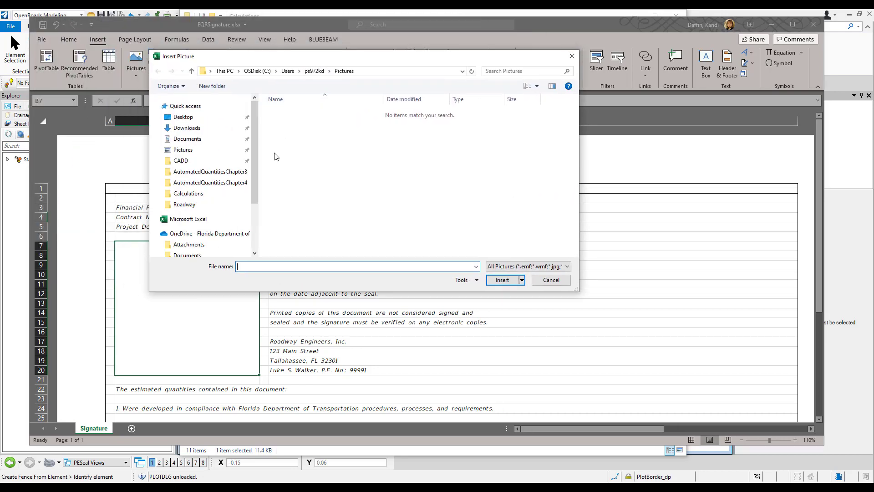
{"action": "scroll", "coordinate": [259, 242], "scroll_direction": "down", "scroll_amount": 3}
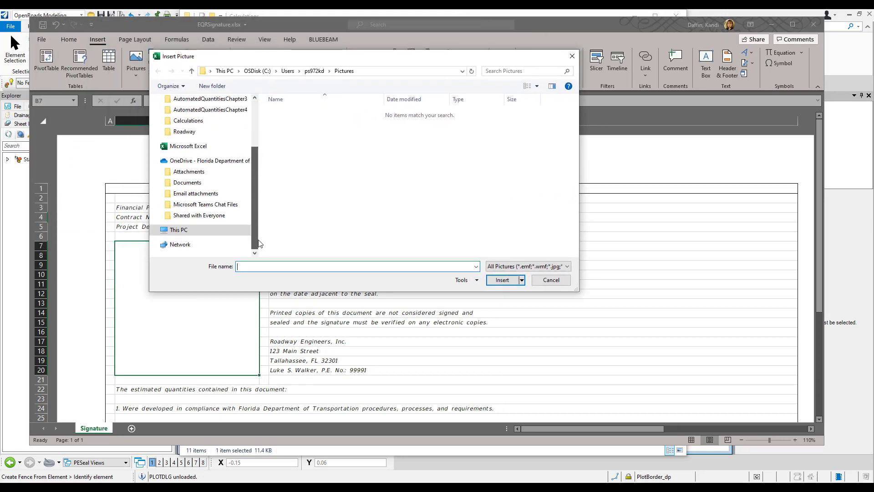
{"action": "left_click", "coordinate": [162, 230]}
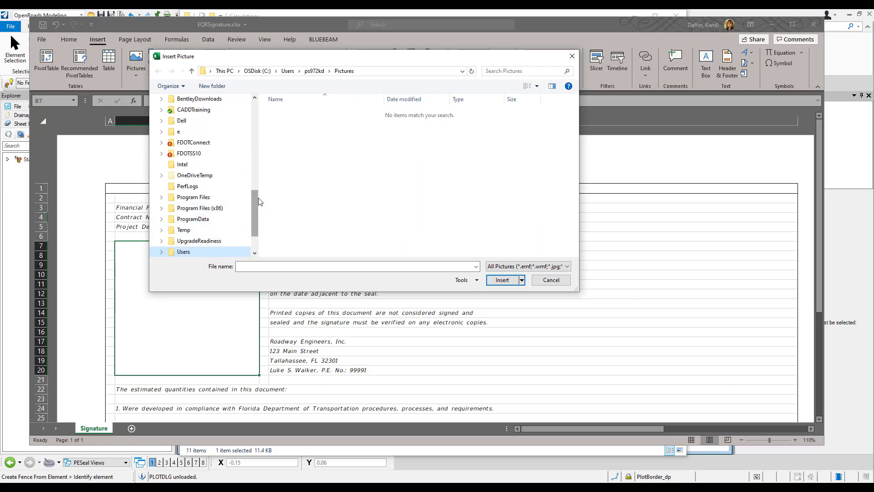
{"action": "left_click", "coordinate": [254, 254]}
{"action": "left_click", "coordinate": [162, 229]}
{"action": "left_click", "coordinate": [169, 241]}
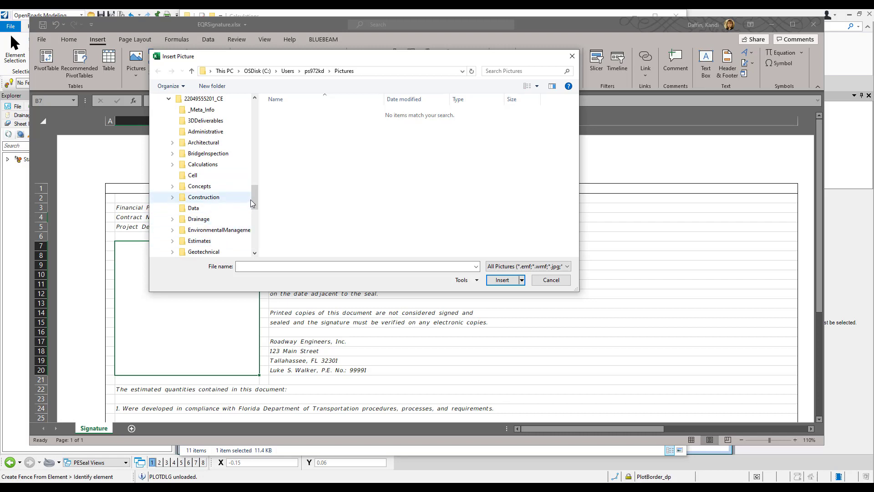
{"action": "left_click_drag", "start_coordinate": [255, 199], "coordinate": [258, 230]}
{"action": "left_click", "coordinate": [193, 176]}
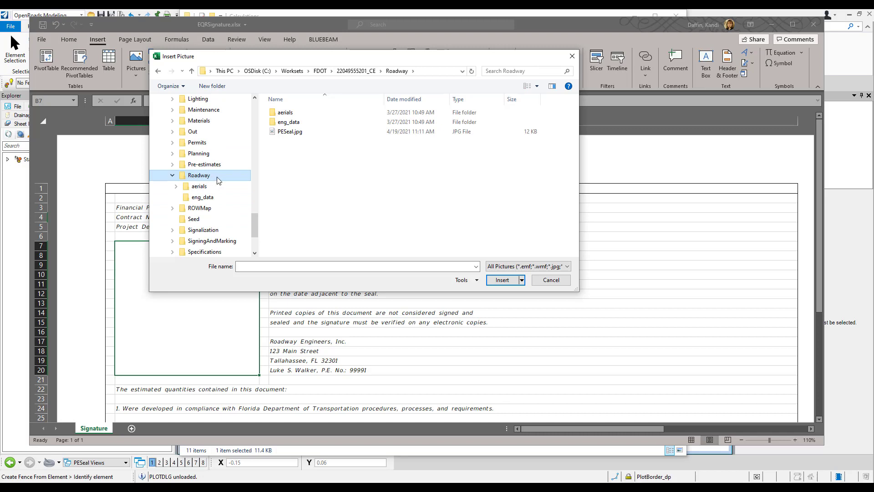
{"action": "left_click", "coordinate": [294, 136]}
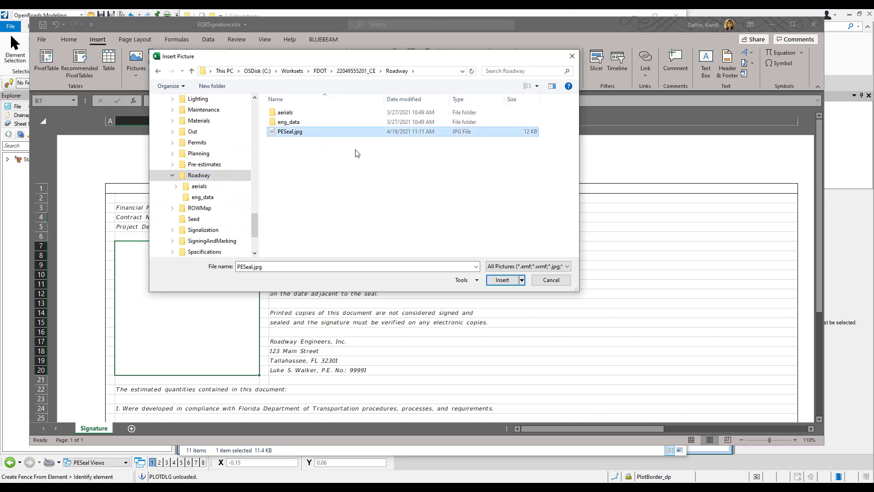
{"action": "left_click", "coordinate": [504, 280]}
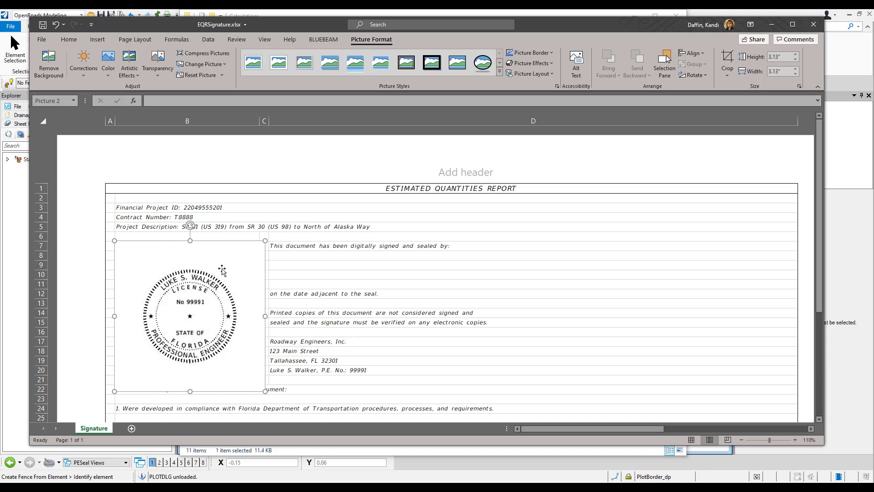
Set the seal picture's height and width to 3 inches, then deselect it
{"action": "right_click", "coordinate": [197, 310]}
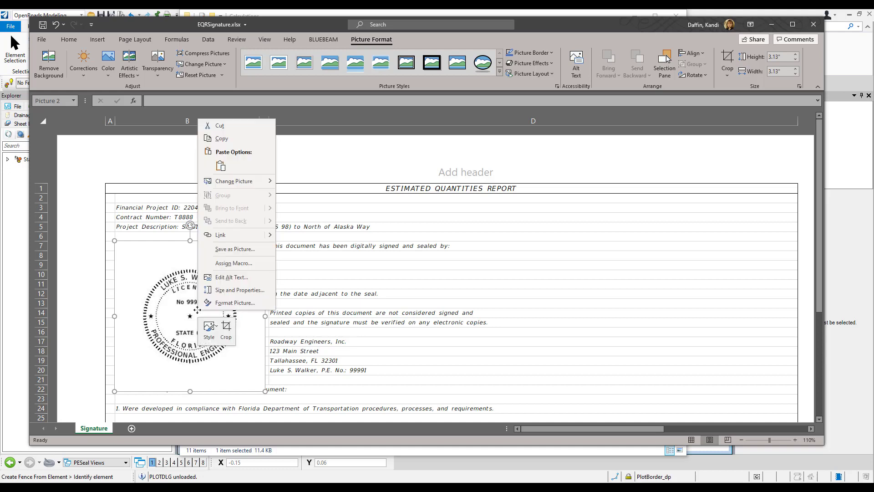
{"action": "left_click", "coordinate": [242, 294]}
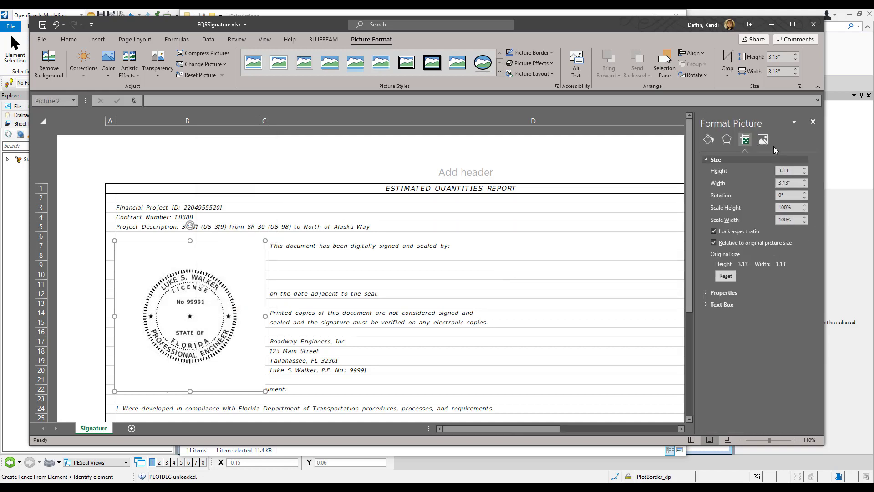
{"action": "left_click", "coordinate": [805, 173]}
{"action": "left_click", "coordinate": [805, 173]}
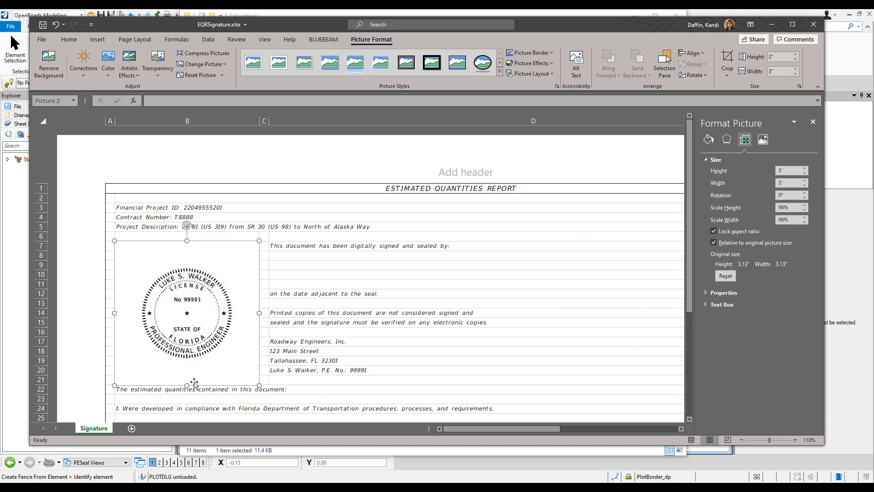
{"action": "left_click", "coordinate": [501, 275]}
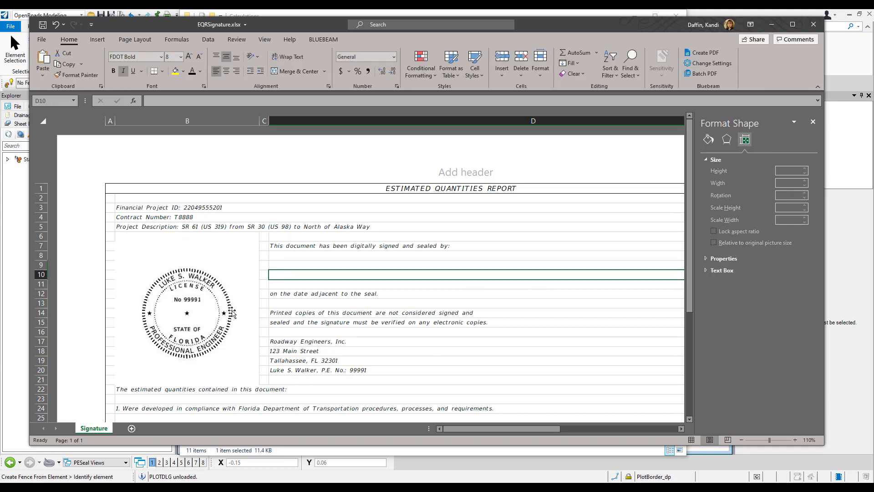
Zoom the sheet out to 90% and save EQRSignature.xlsx
{"action": "left_click", "coordinate": [253, 207]}
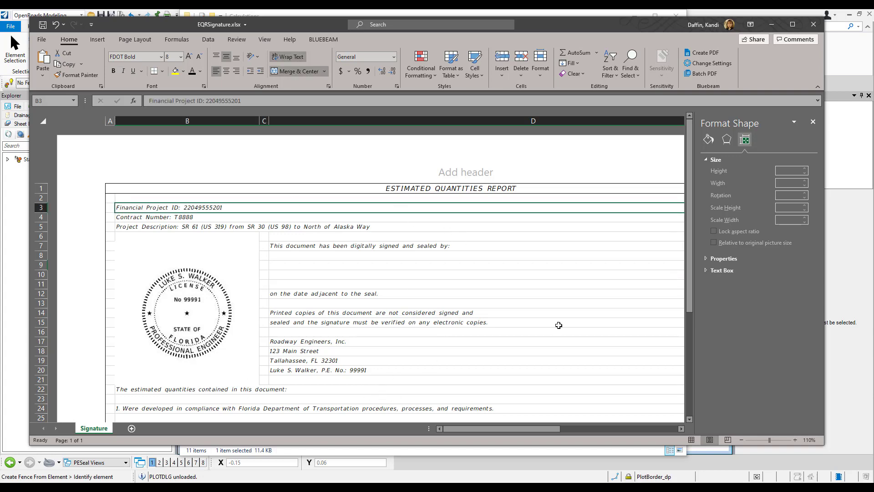
{"action": "left_click", "coordinate": [742, 440]}
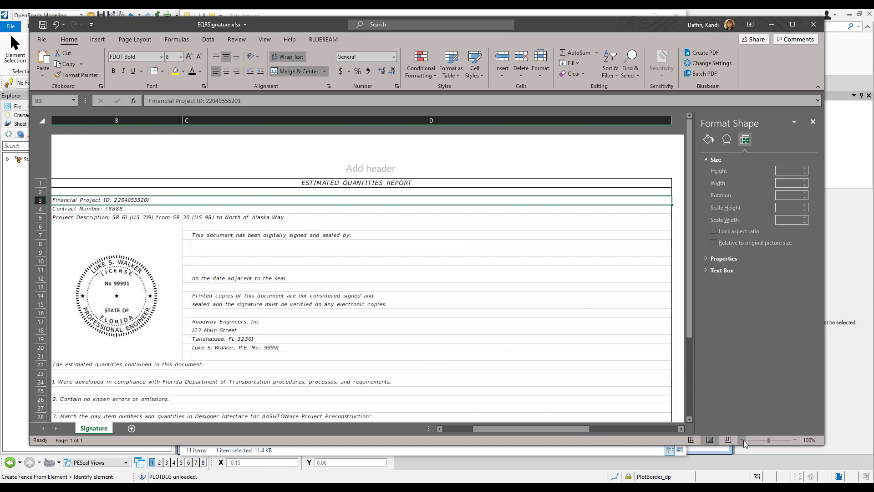
{"action": "left_click", "coordinate": [742, 440]}
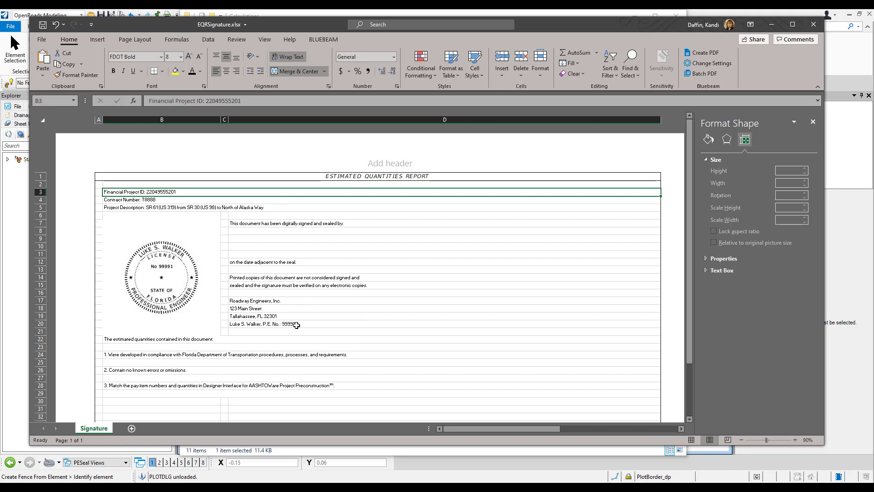
{"action": "left_click", "coordinate": [43, 25]}
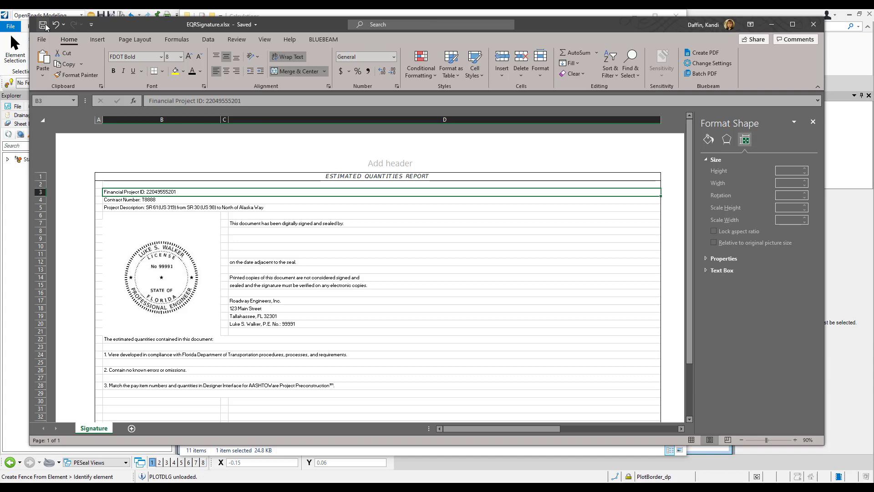
{"action": "left_click", "coordinate": [42, 41]}
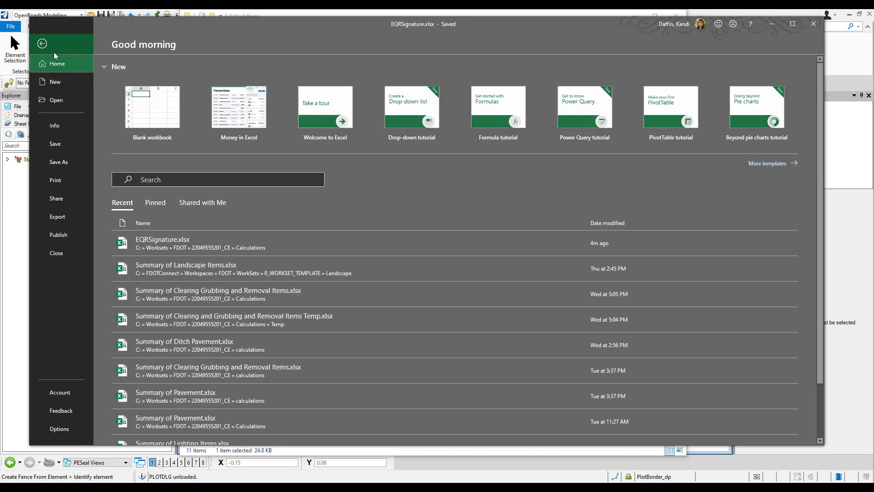
{"action": "left_click", "coordinate": [64, 163]}
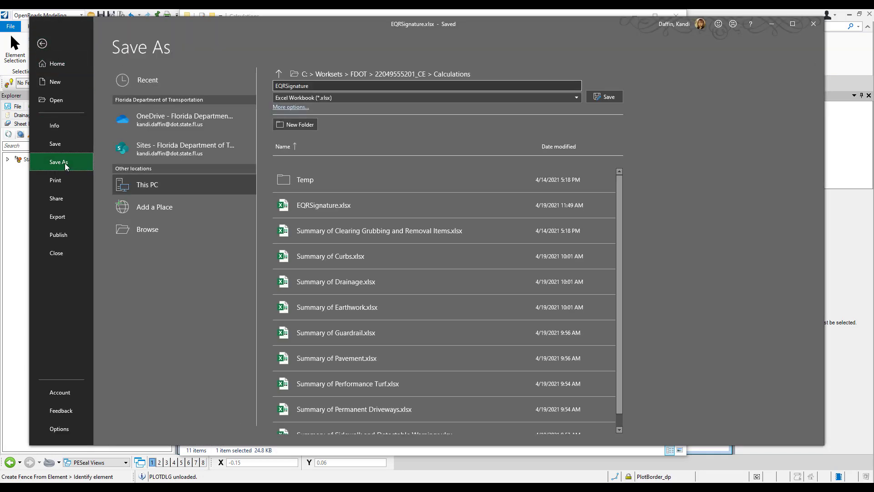
{"action": "left_click", "coordinate": [414, 73]}
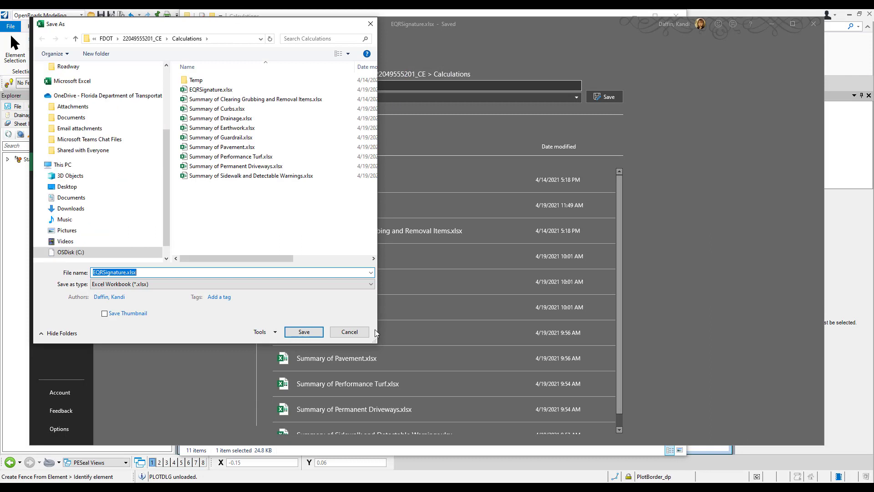
{"action": "left_click_drag", "start_coordinate": [377, 343], "coordinate": [493, 345]}
{"action": "left_click", "coordinate": [240, 39]}
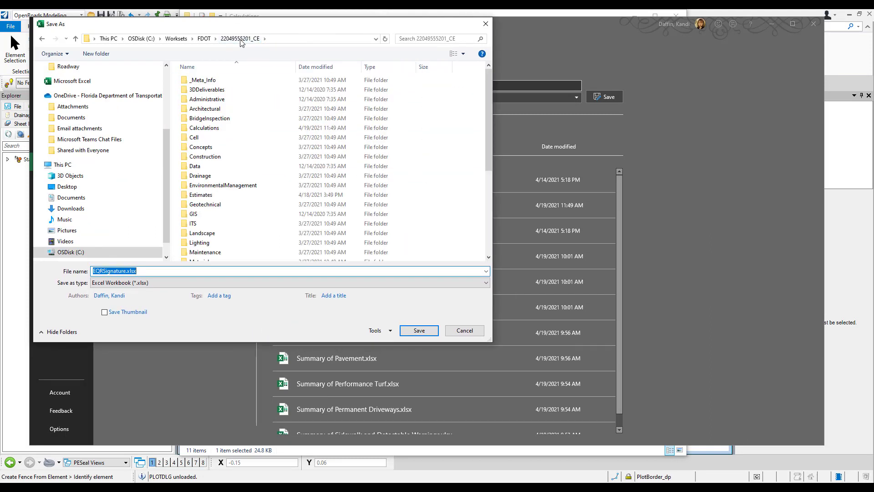
{"action": "double_click", "coordinate": [220, 198]}
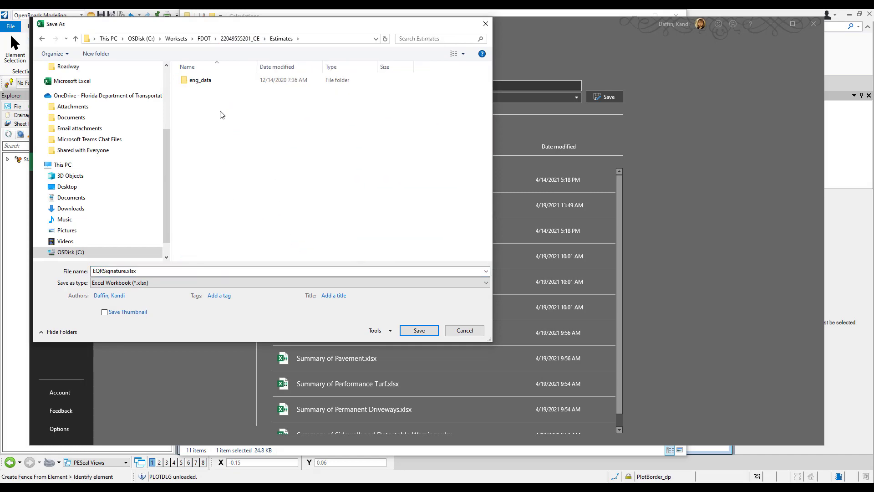
{"action": "left_click", "coordinate": [181, 286]}
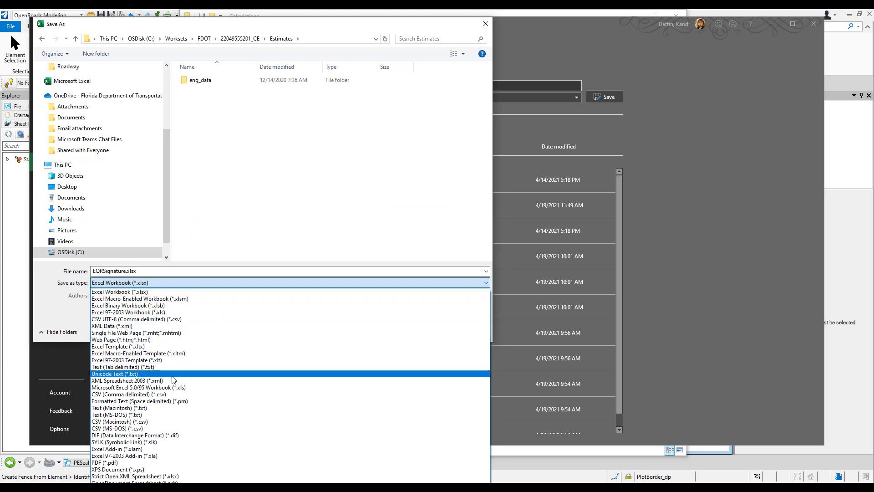
{"action": "left_click", "coordinate": [120, 464]}
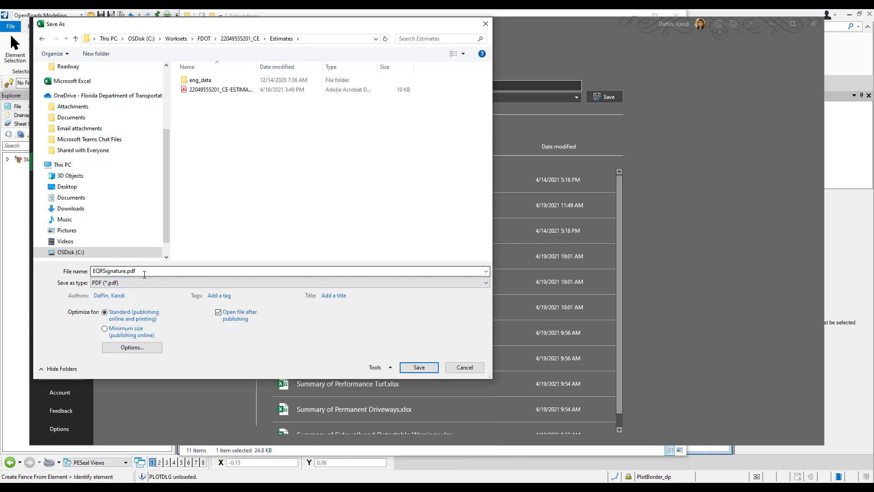
Save EQRSignature.pdf, review its signature page in Acrobat Reader, then close the reader
{"action": "left_click", "coordinate": [417, 367]}
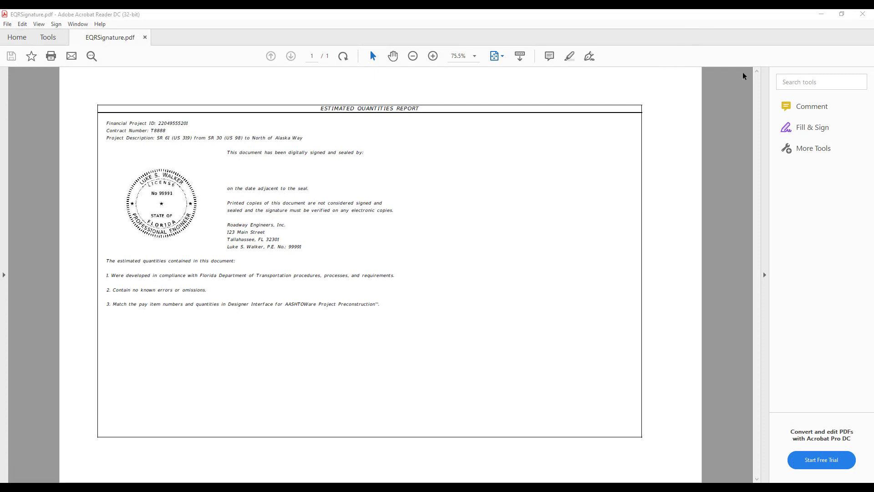
{"action": "left_click", "coordinate": [864, 15]}
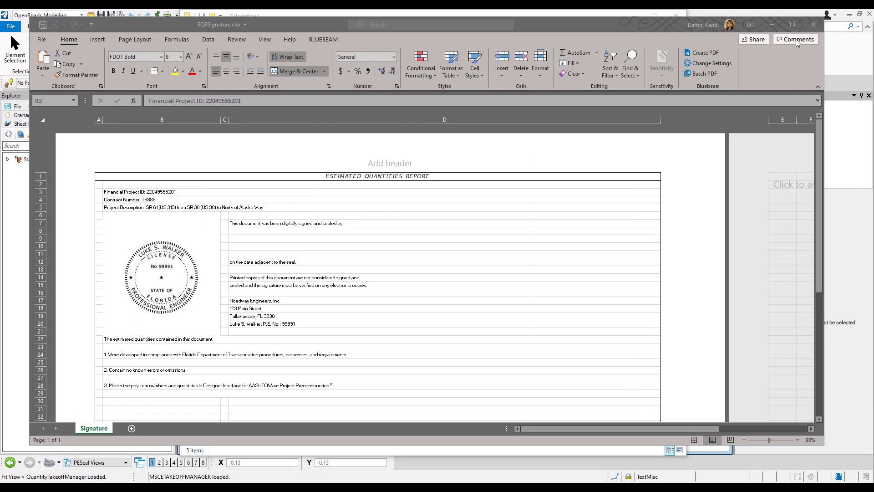
Close Excel and the Calculations folder, then reopen QTDSRD02.dgn and dismiss the workset notice
{"action": "left_click", "coordinate": [814, 25]}
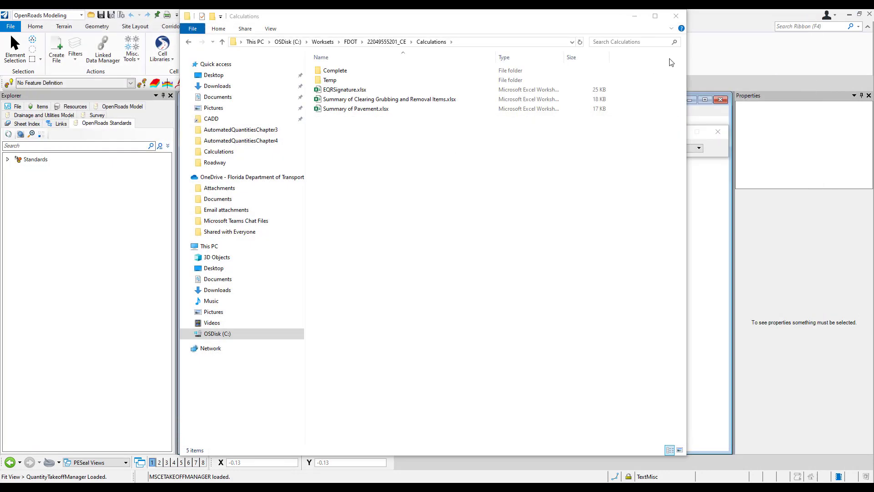
{"action": "left_click", "coordinate": [677, 16]}
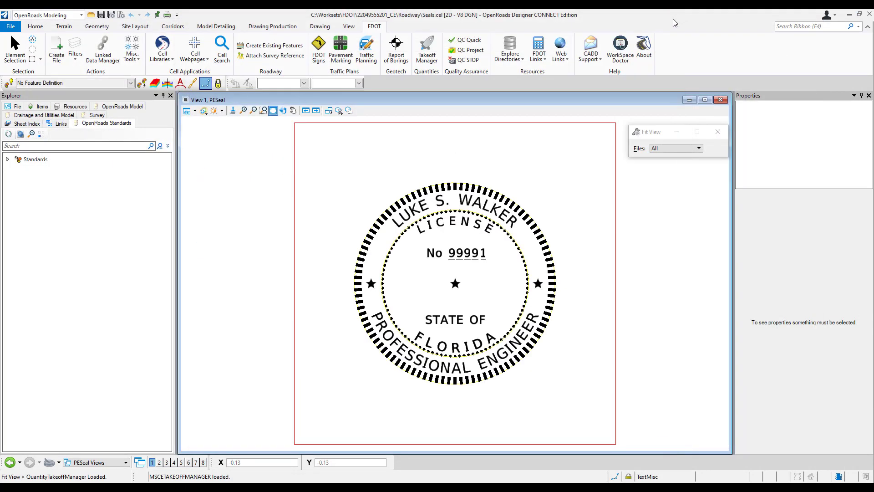
{"action": "left_click", "coordinate": [9, 28]}
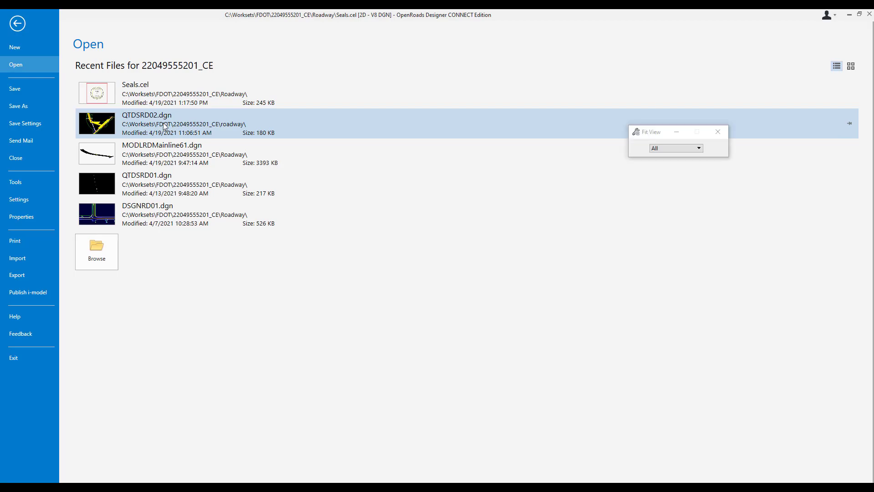
{"action": "key", "text": "Escape"}
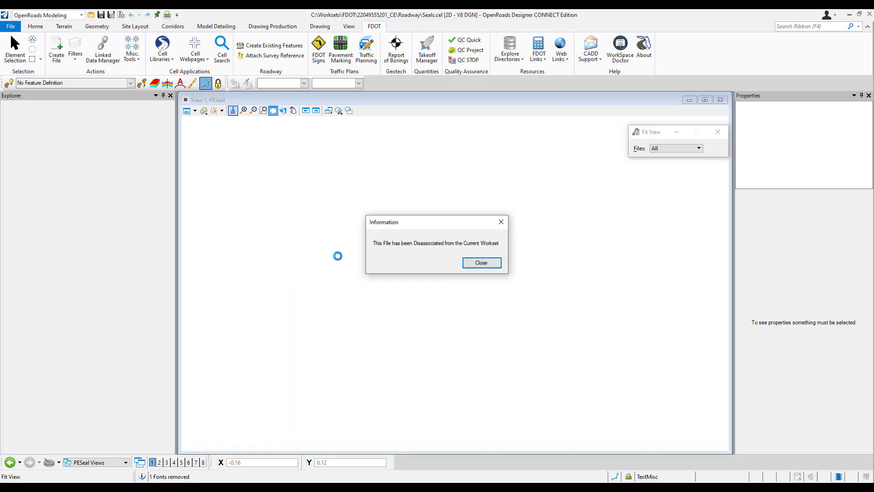
{"action": "left_click", "coordinate": [484, 263]}
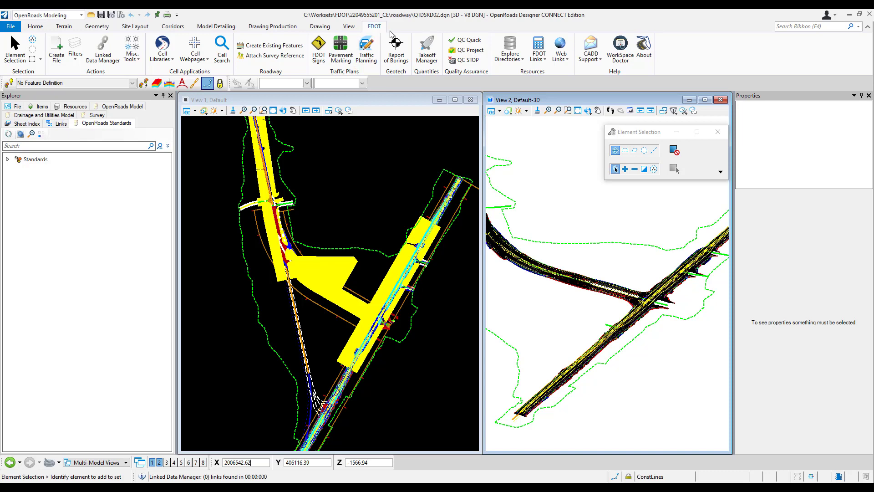
From Takeoff Manager, select the Clearing and Grubbing and Pavement spreadsheets in Summary Reports Builder
{"action": "left_click", "coordinate": [431, 50]}
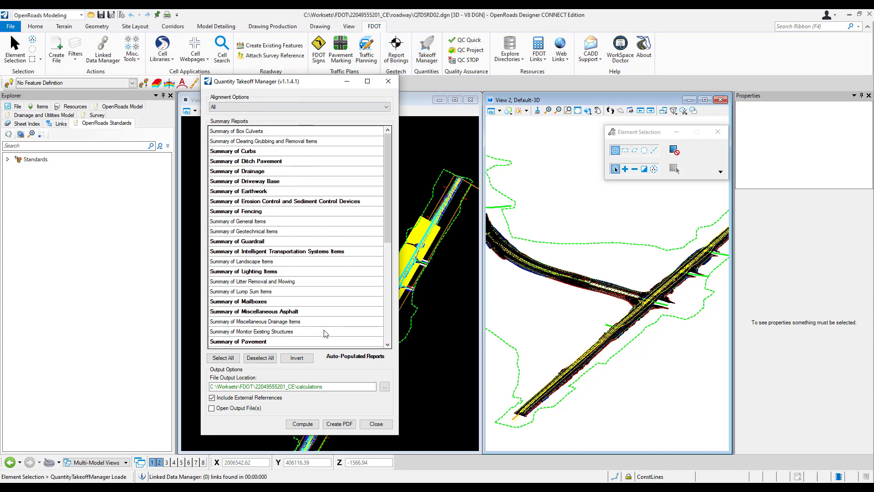
{"action": "left_click", "coordinate": [344, 427]}
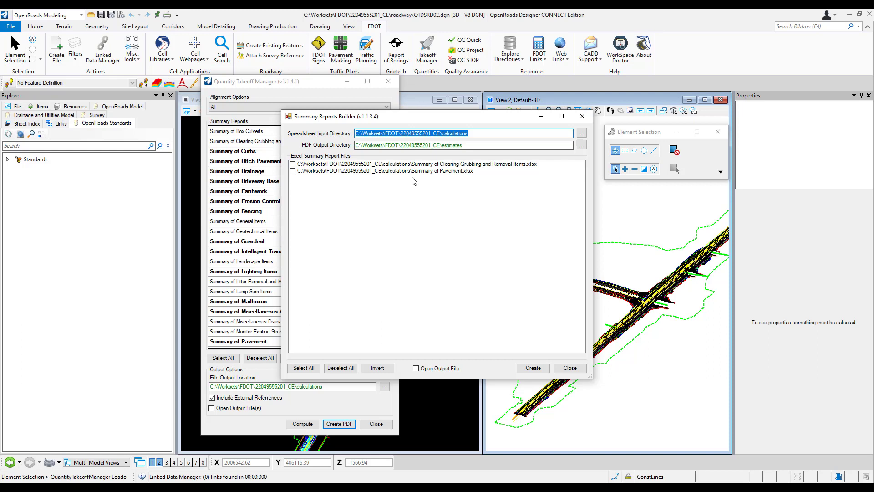
{"action": "left_click", "coordinate": [294, 165]}
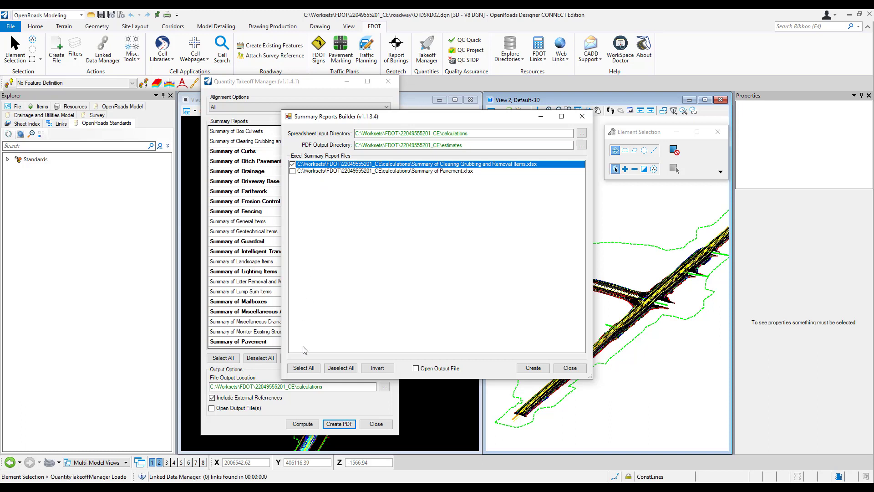
Deselect all spreadsheets, tick Open Output File, and close the Summary Reports Builder
{"action": "left_click", "coordinate": [337, 368]}
{"action": "left_click", "coordinate": [416, 368]}
{"action": "left_click", "coordinate": [570, 368]}
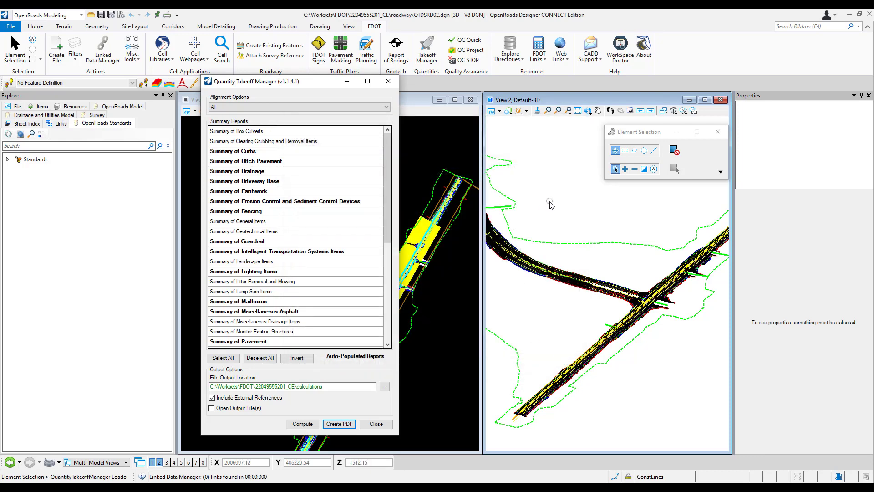
{"action": "key", "text": "super+d"}
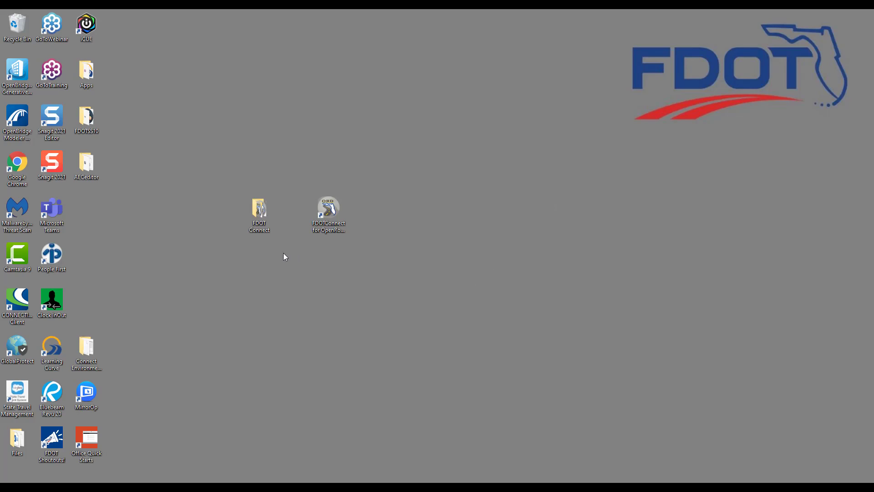
{"action": "double_click", "coordinate": [260, 210]}
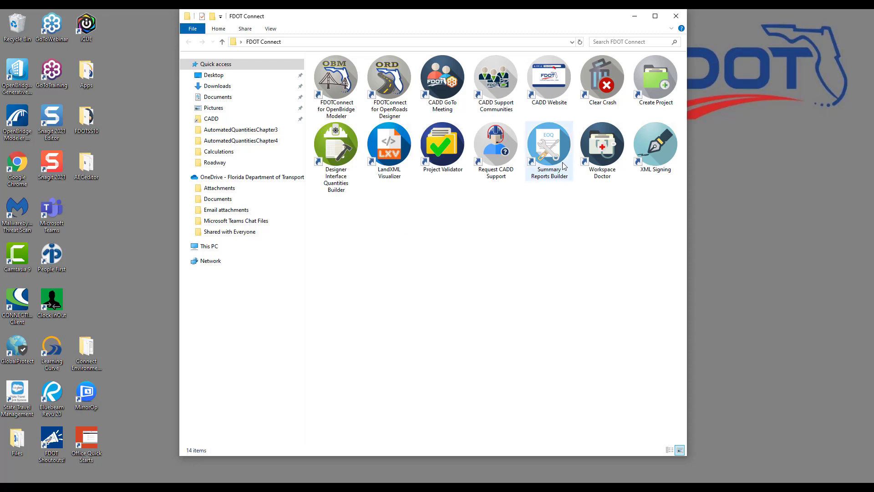
{"action": "double_click", "coordinate": [554, 154]}
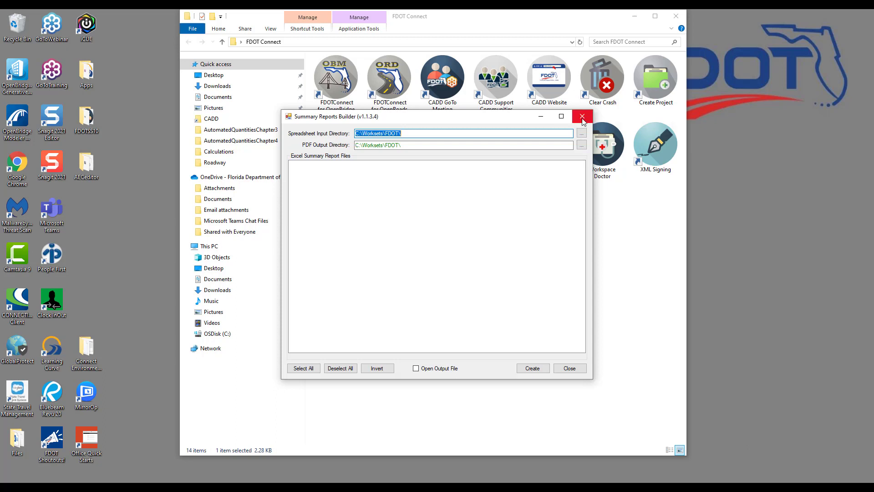
{"action": "left_click", "coordinate": [583, 120]}
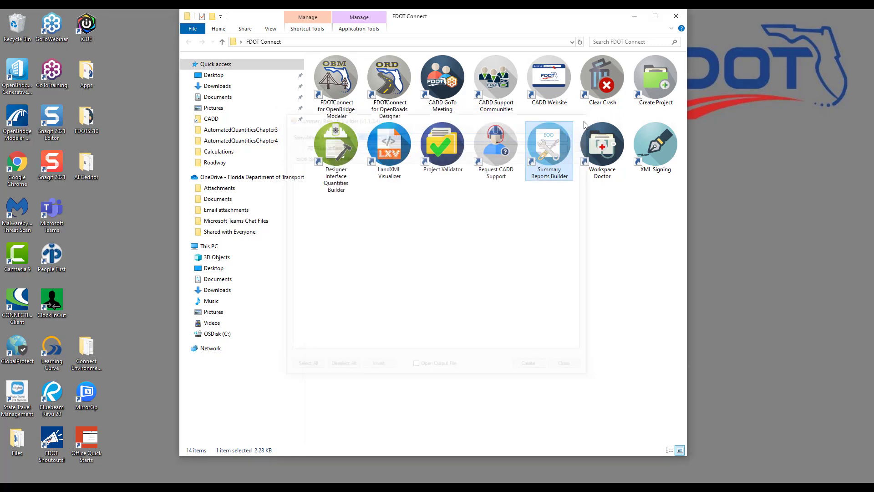
{"action": "left_click", "coordinate": [676, 16]}
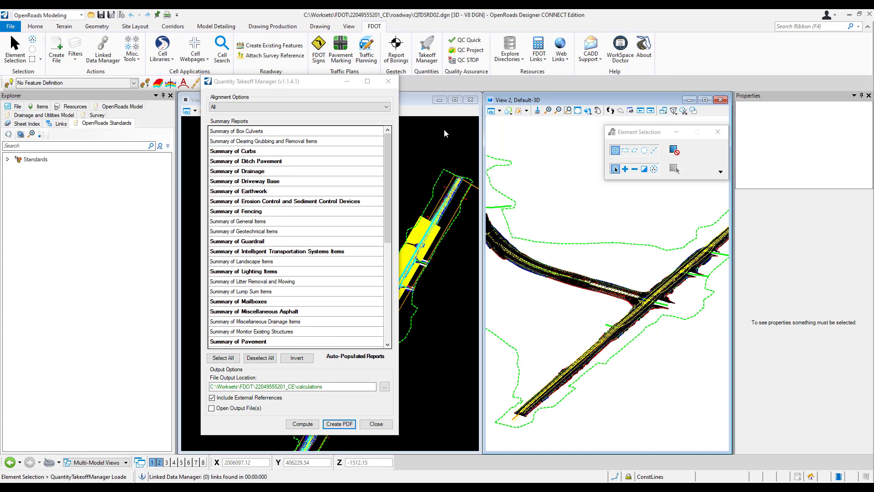
Browse to Calculations > Complete and select all nine summary .xlsx files
{"action": "left_click", "coordinate": [519, 58]}
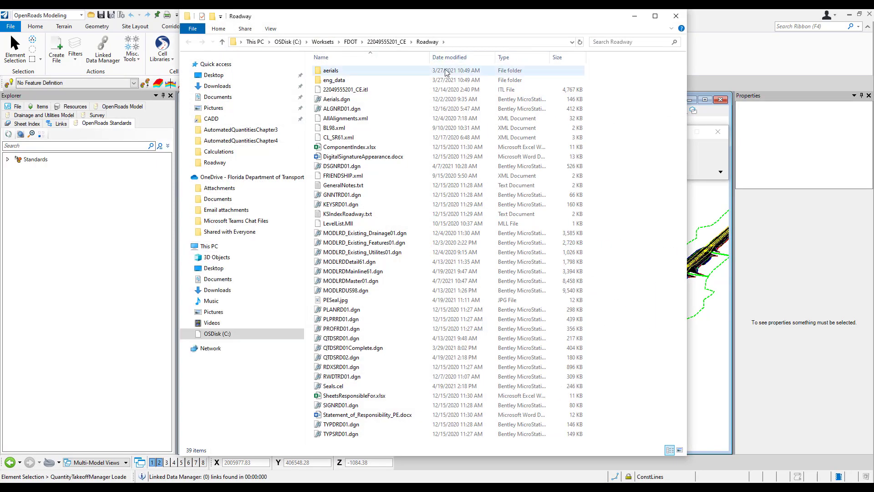
{"action": "left_click", "coordinate": [384, 42]}
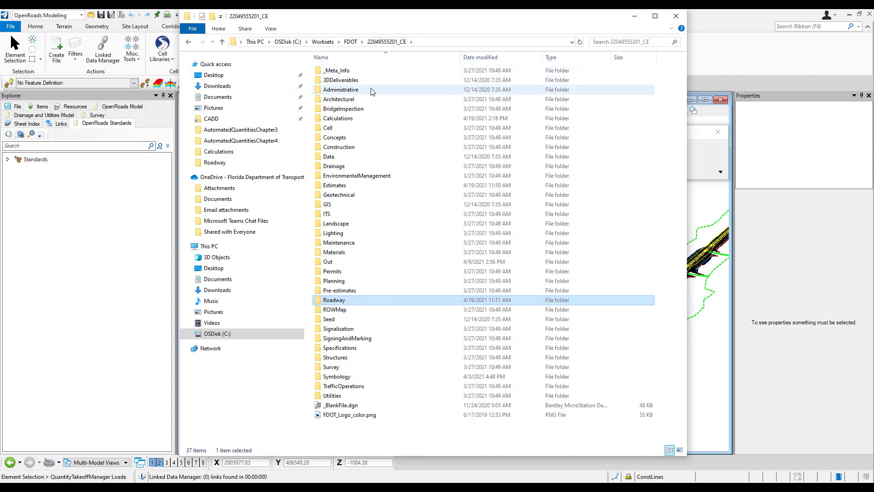
{"action": "double_click", "coordinate": [397, 119]}
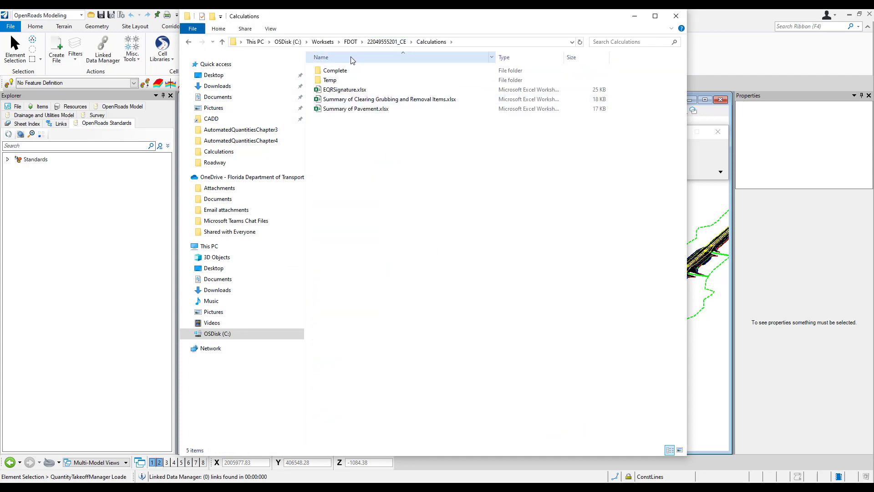
{"action": "double_click", "coordinate": [344, 71]}
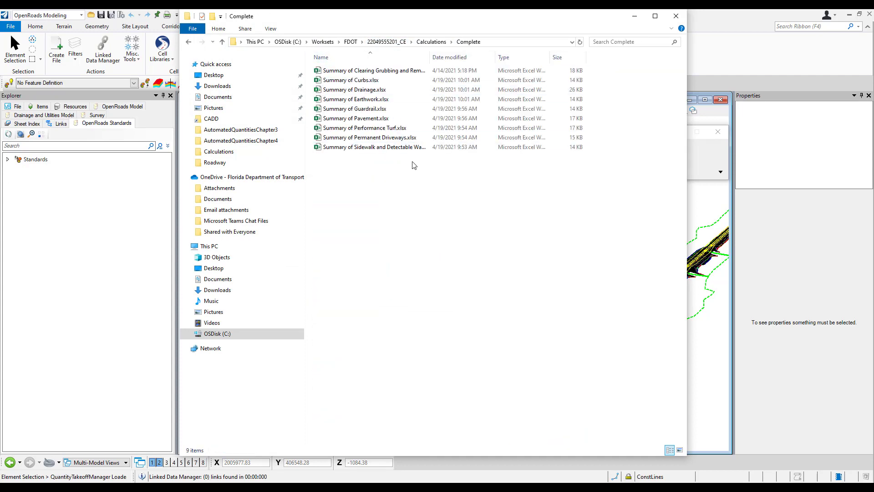
{"action": "left_click_drag", "start_coordinate": [400, 176], "coordinate": [331, 65]}
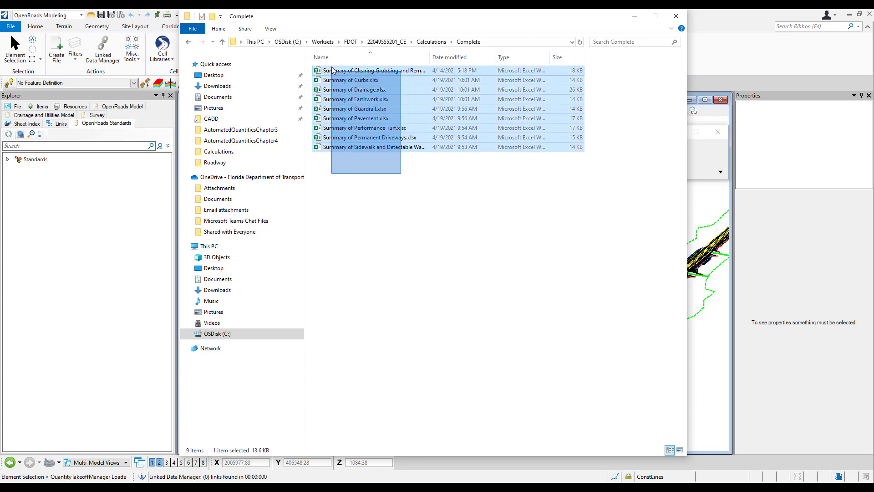
Copy the nine spreadsheets up into Calculations, replacing the same-named files
{"action": "right_click", "coordinate": [355, 99]}
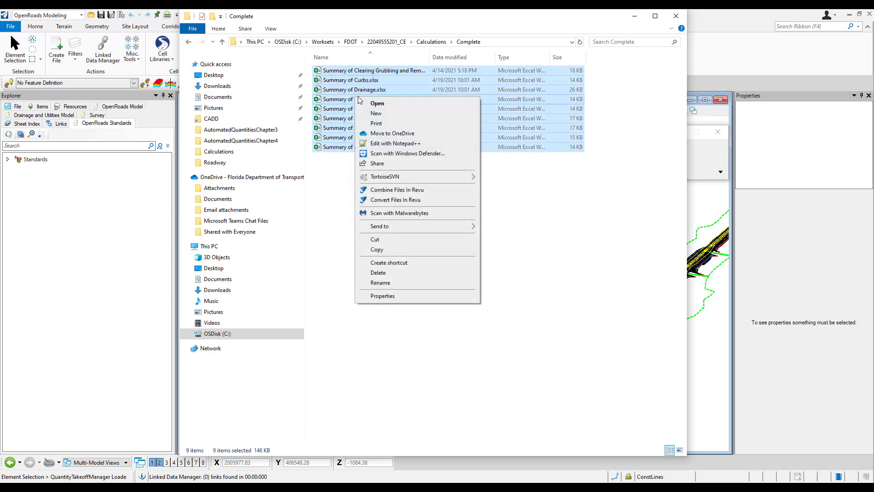
{"action": "left_click", "coordinate": [374, 249]}
{"action": "left_click", "coordinate": [432, 42]}
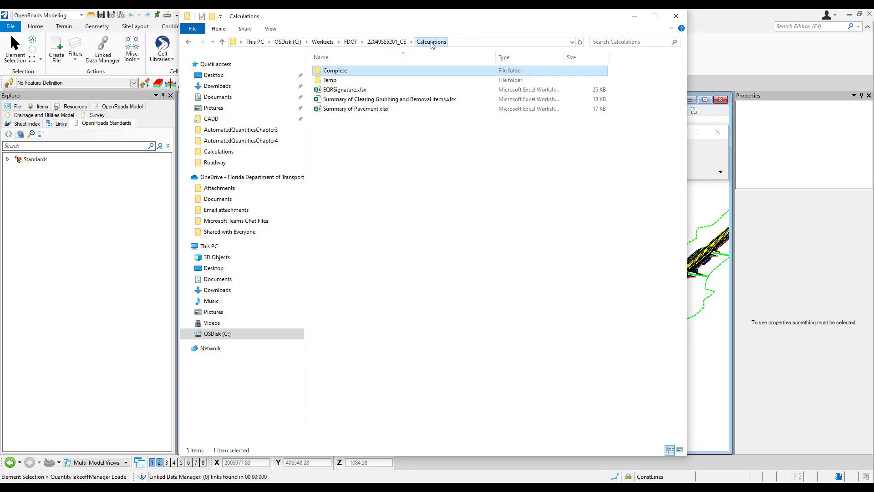
{"action": "left_click", "coordinate": [394, 175]}
{"action": "right_click", "coordinate": [407, 151]}
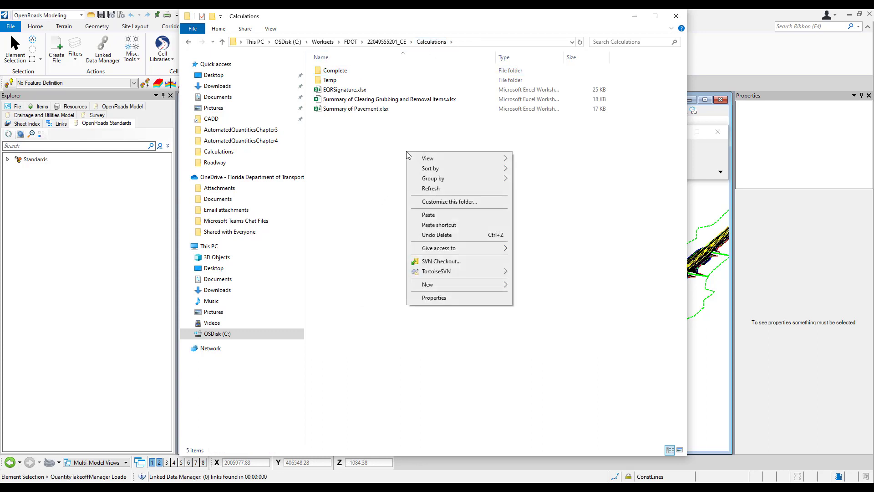
{"action": "left_click", "coordinate": [428, 216]}
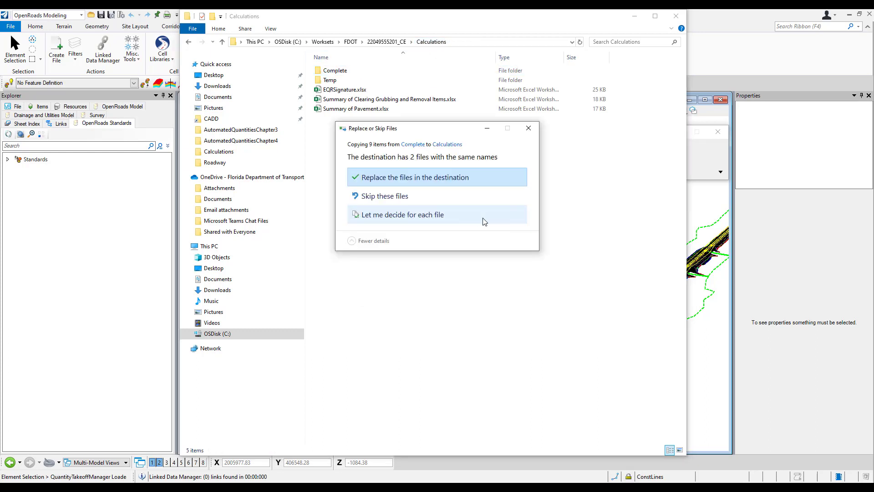
{"action": "left_click", "coordinate": [433, 178]}
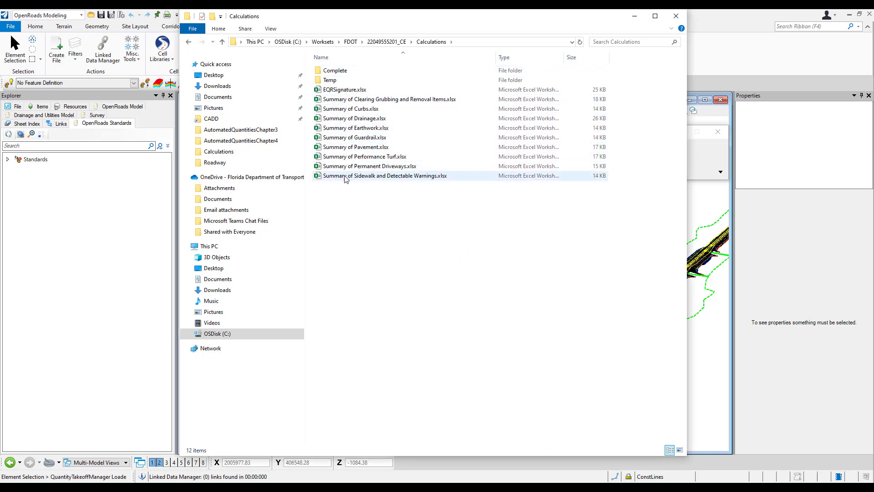
Close Explorer and queue all nine spreadsheets for PDF output, with Open Output File checked
{"action": "left_click", "coordinate": [677, 17]}
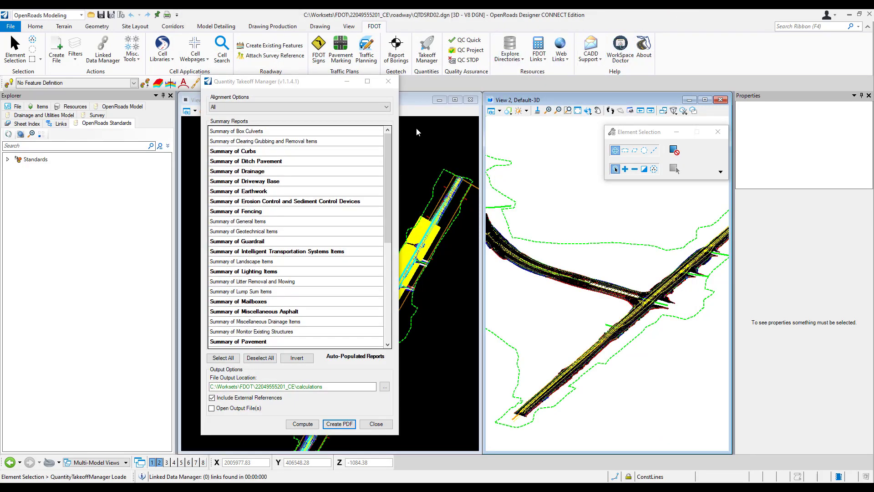
{"action": "left_click", "coordinate": [351, 424]}
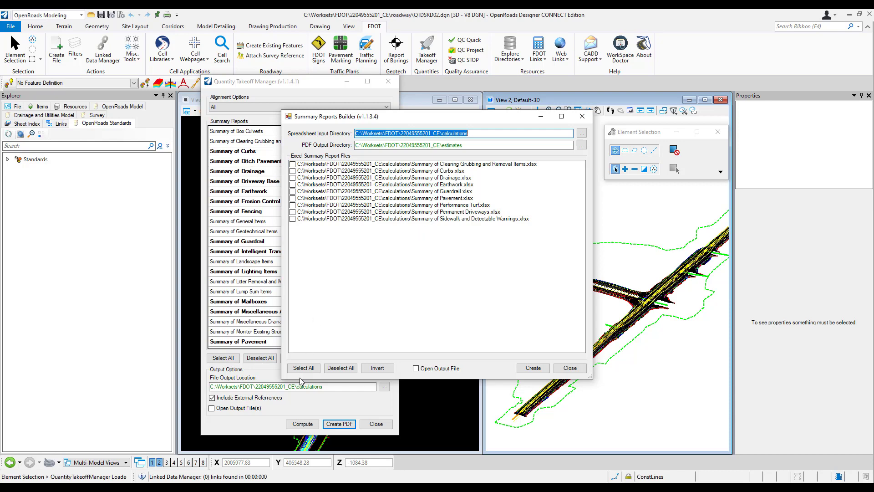
{"action": "left_click", "coordinate": [303, 370]}
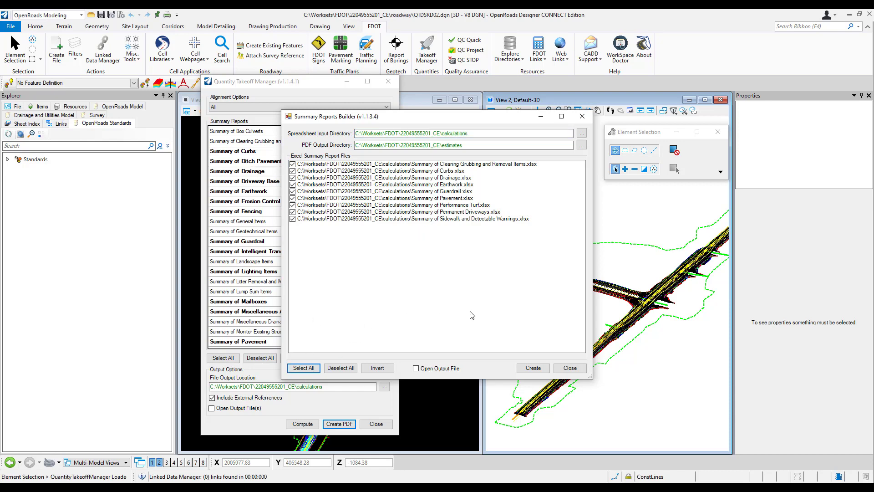
{"action": "left_click", "coordinate": [416, 369]}
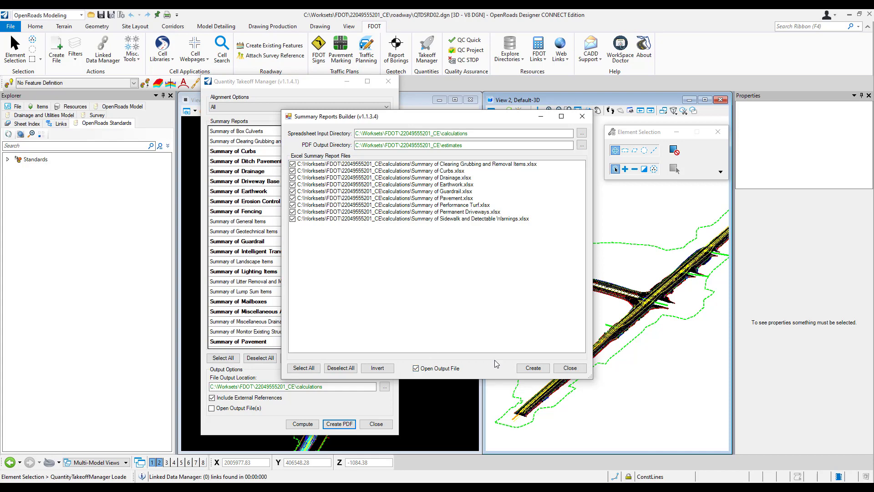
{"action": "left_click", "coordinate": [533, 368]}
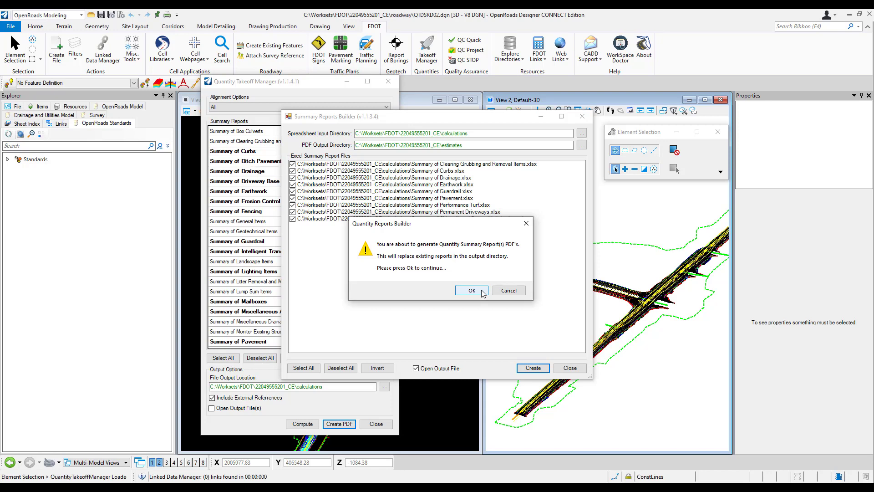
Confirm replacing existing reports to produce the 14-page ESTIMATES-QUANTITIES PDF
{"action": "left_click", "coordinate": [472, 291]}
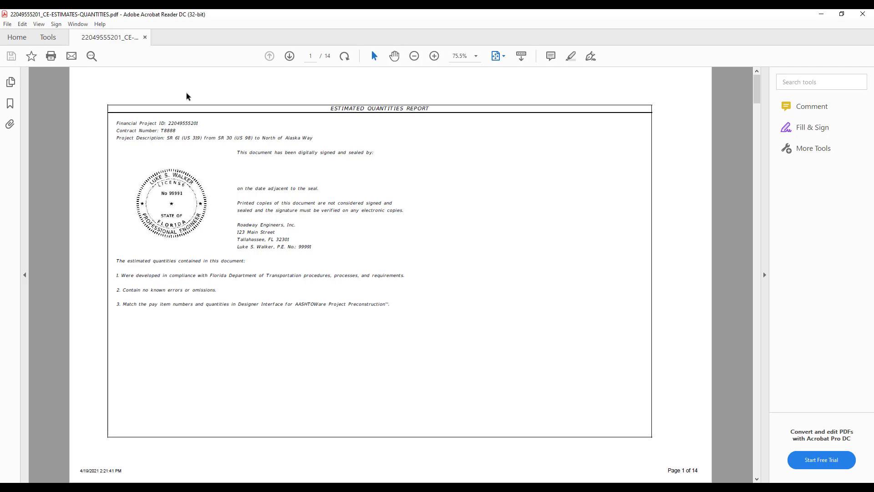
Show and widen bookmarks, visiting the Clearing, Pavement and Curbs tables, then the Signature Page
{"action": "left_click", "coordinate": [11, 105]}
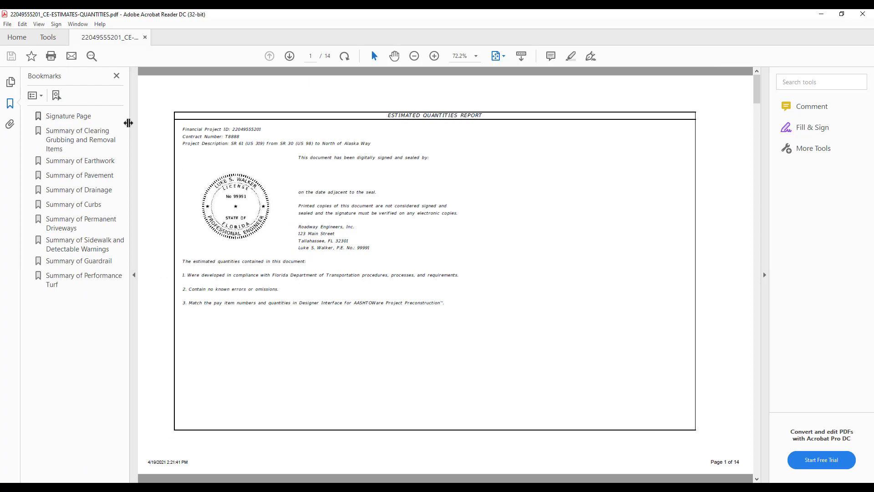
{"action": "left_click_drag", "start_coordinate": [159, 123], "coordinate": [160, 124]}
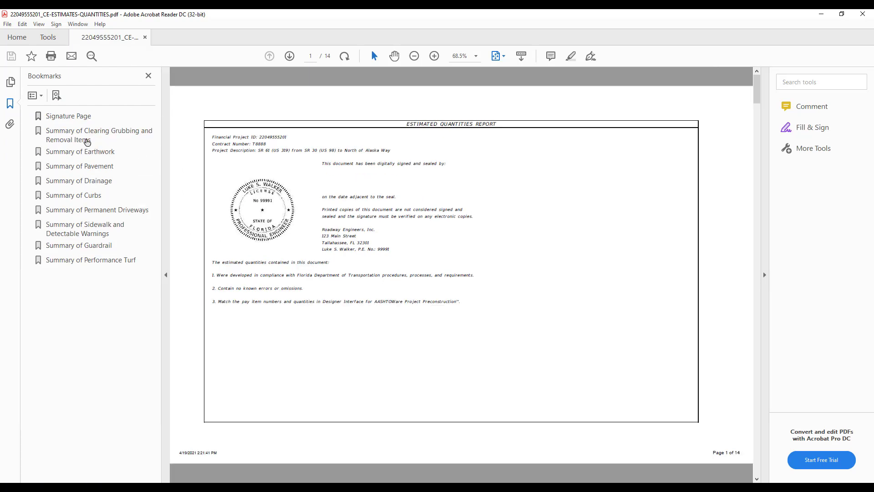
{"action": "left_click", "coordinate": [79, 140]}
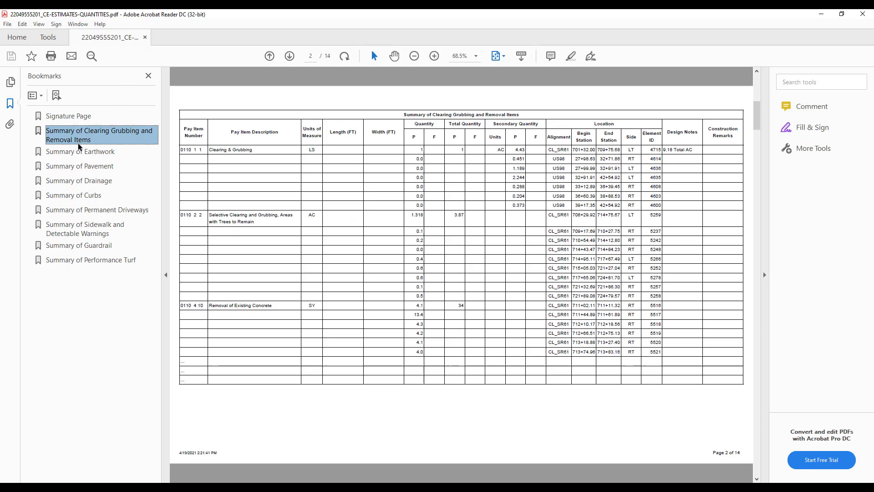
{"action": "left_click", "coordinate": [76, 171]}
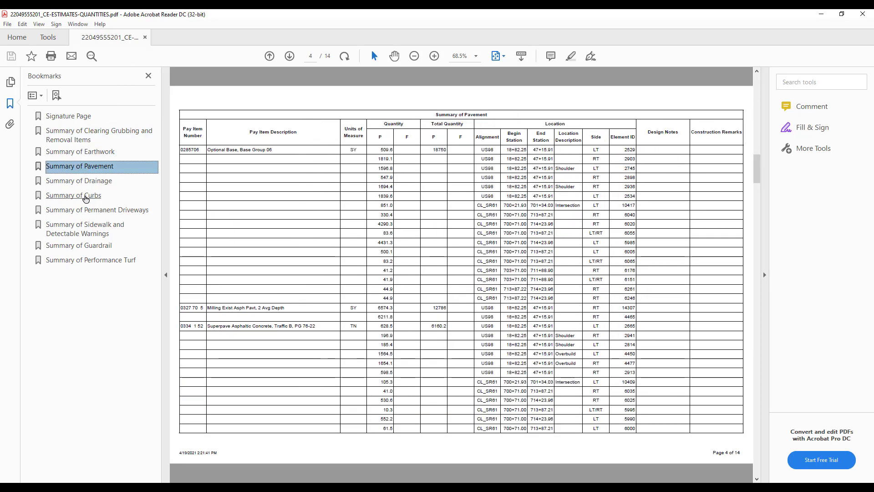
{"action": "left_click", "coordinate": [86, 197]}
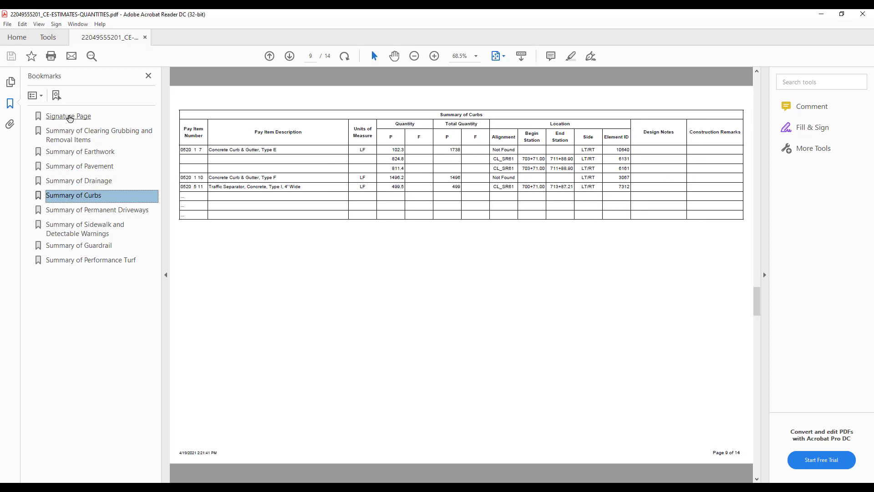
{"action": "left_click", "coordinate": [70, 117]}
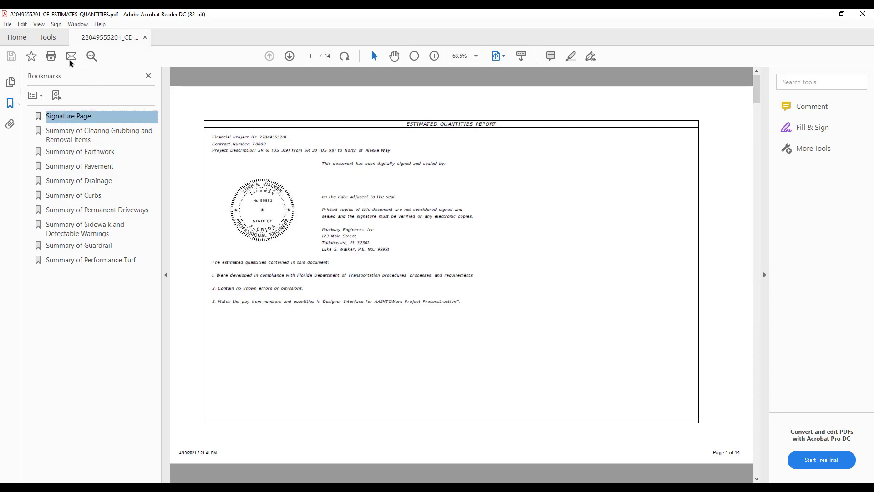
{"action": "left_click", "coordinate": [23, 25]}
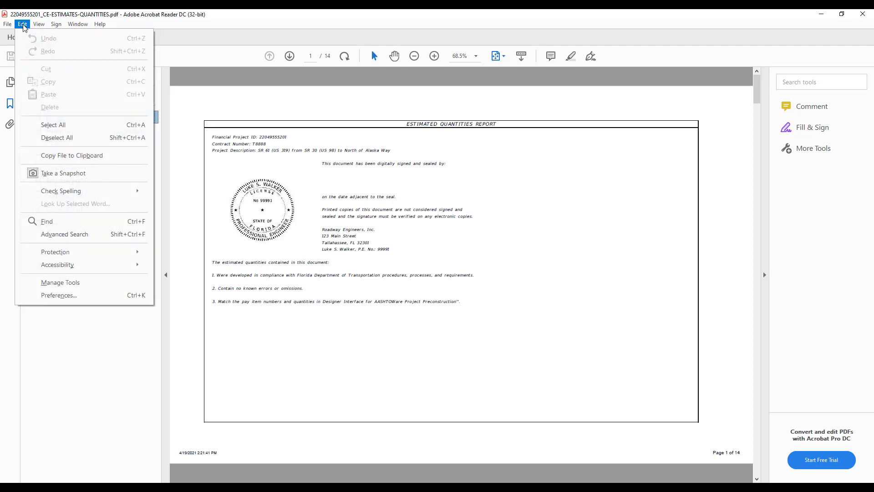
Search for 'sod' to find Performance Turf, Sod on page 14, then return to the Signature Page
{"action": "left_click", "coordinate": [57, 226]}
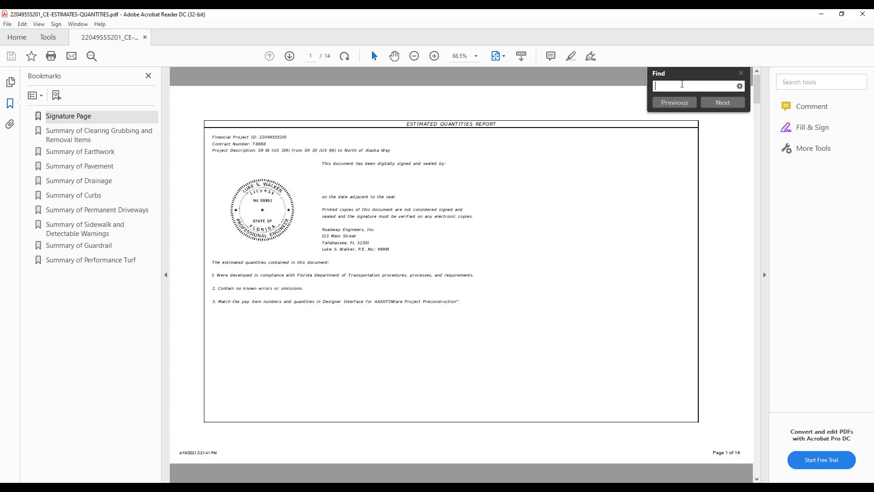
{"action": "type", "text": "sod"}
{"action": "key", "text": "Return"}
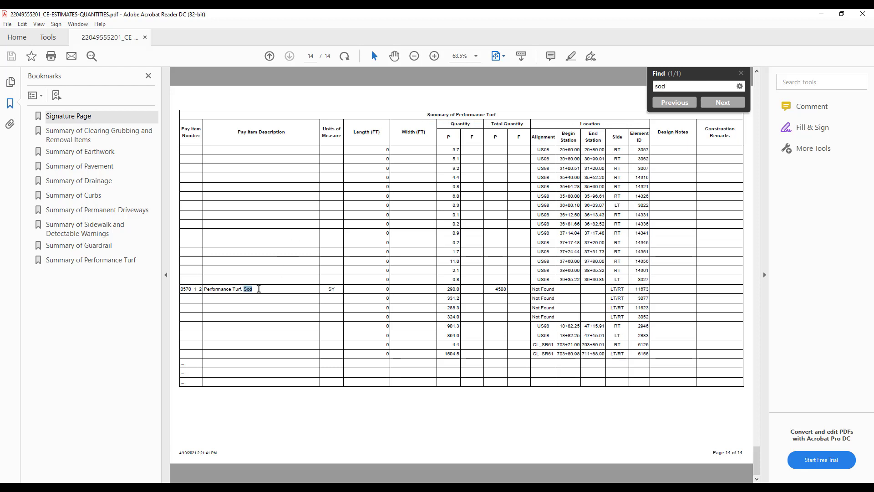
{"action": "left_click", "coordinate": [741, 74]}
{"action": "left_click", "coordinate": [79, 117]}
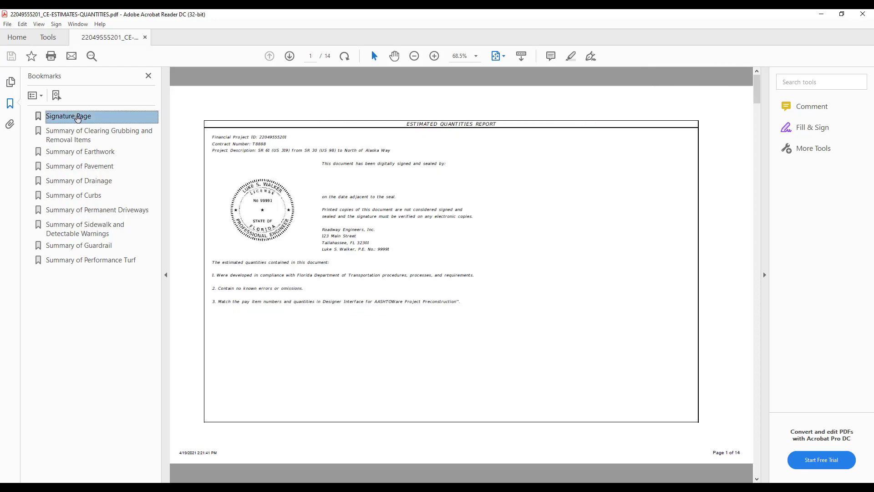